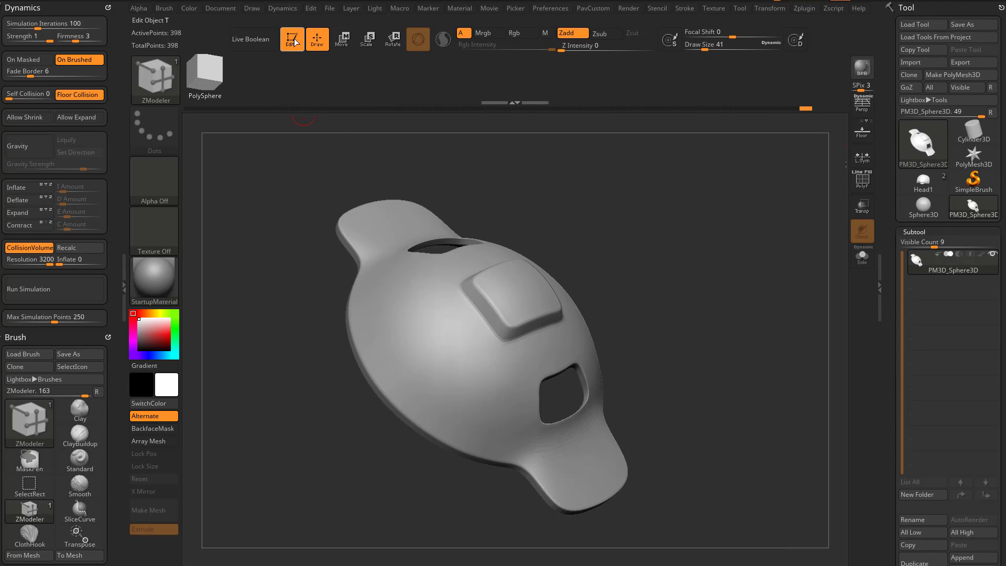
Replace the model on the canvas with a new Plane3D primitive and convert it to a PolyMesh3D
{"action": "left_click", "coordinate": [293, 42]}
{"action": "left_click", "coordinate": [374, 63]}
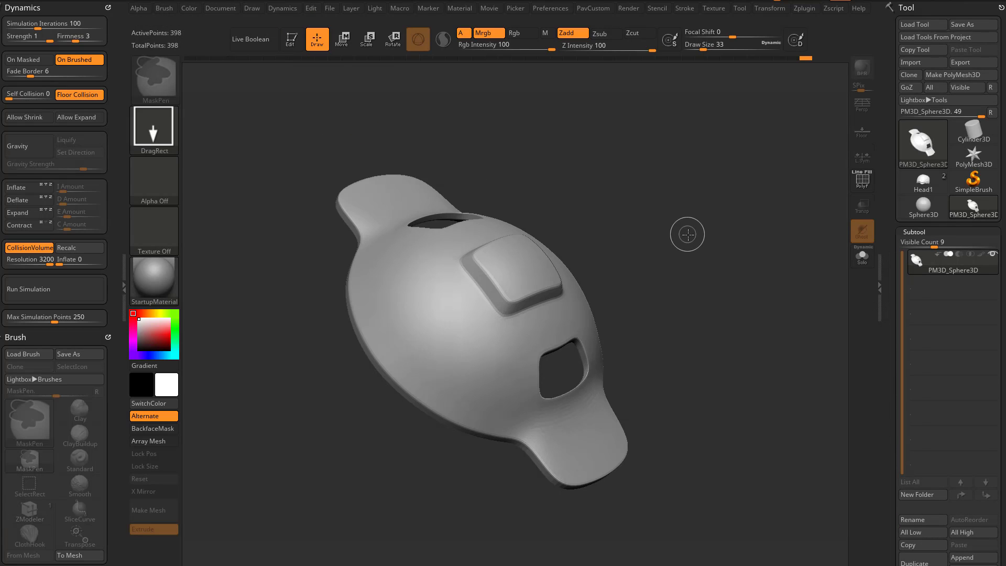
{"action": "key", "text": "ctrl+n"}
{"action": "left_click", "coordinate": [936, 145]}
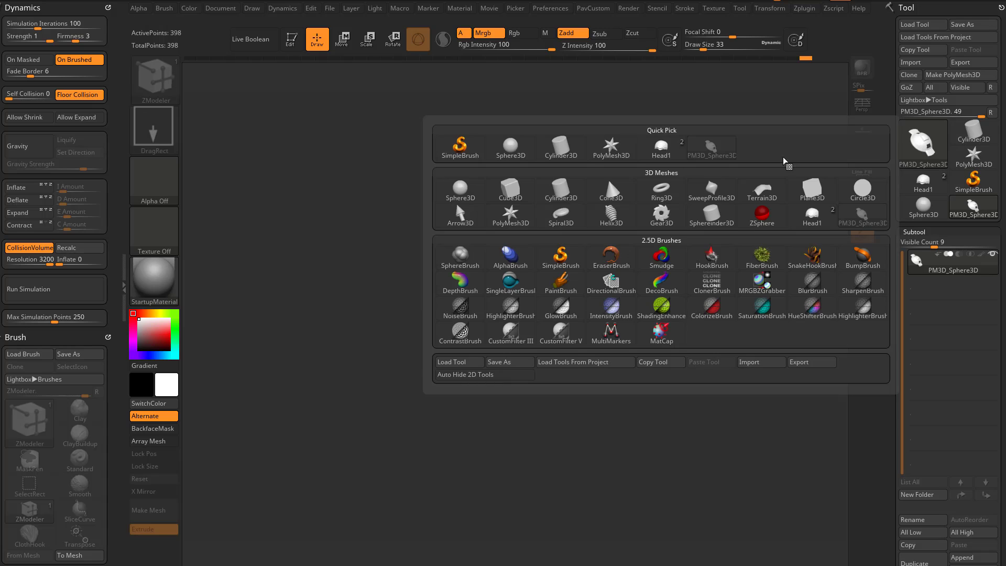
{"action": "left_click", "coordinate": [810, 194]}
{"action": "left_click_drag", "start_coordinate": [512, 322], "coordinate": [561, 464]}
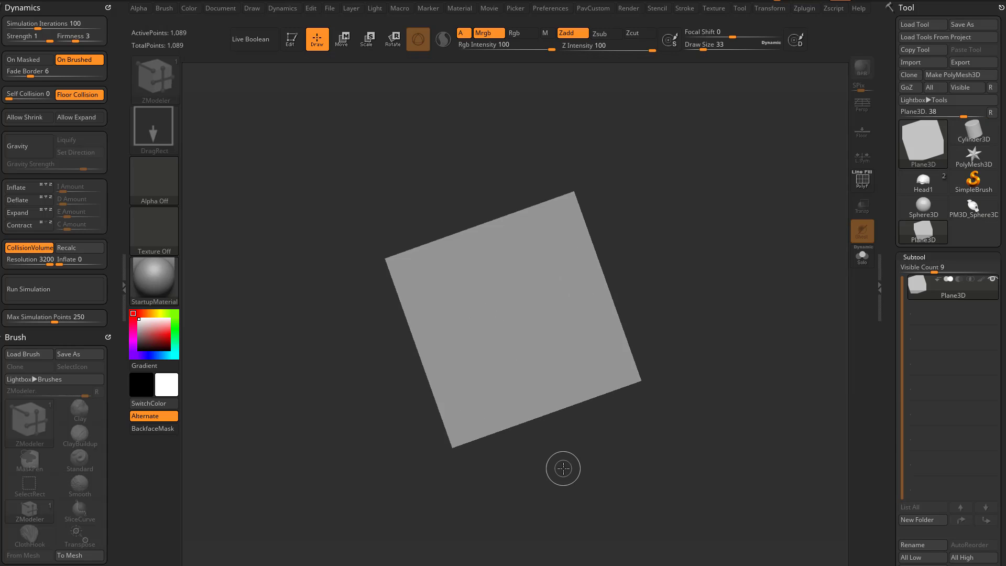
{"action": "left_click", "coordinate": [288, 40]}
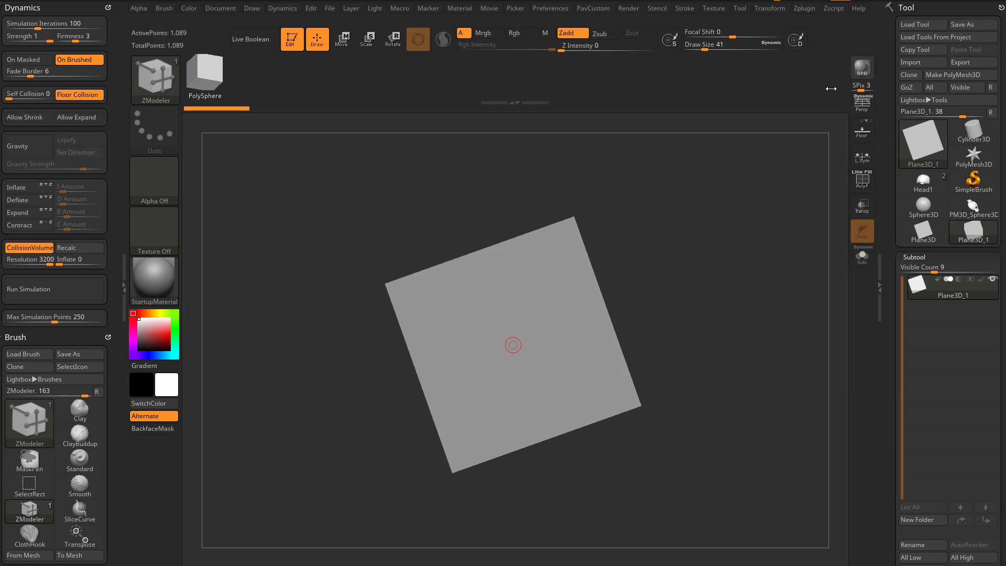
{"action": "left_click", "coordinate": [931, 75]}
Show the plane's polyframe and give it the SketchShaded2 material
{"action": "left_click_drag", "start_coordinate": [696, 294], "coordinate": [573, 308]}
{"action": "key", "text": "shift+f"}
{"action": "left_click", "coordinate": [154, 282]}
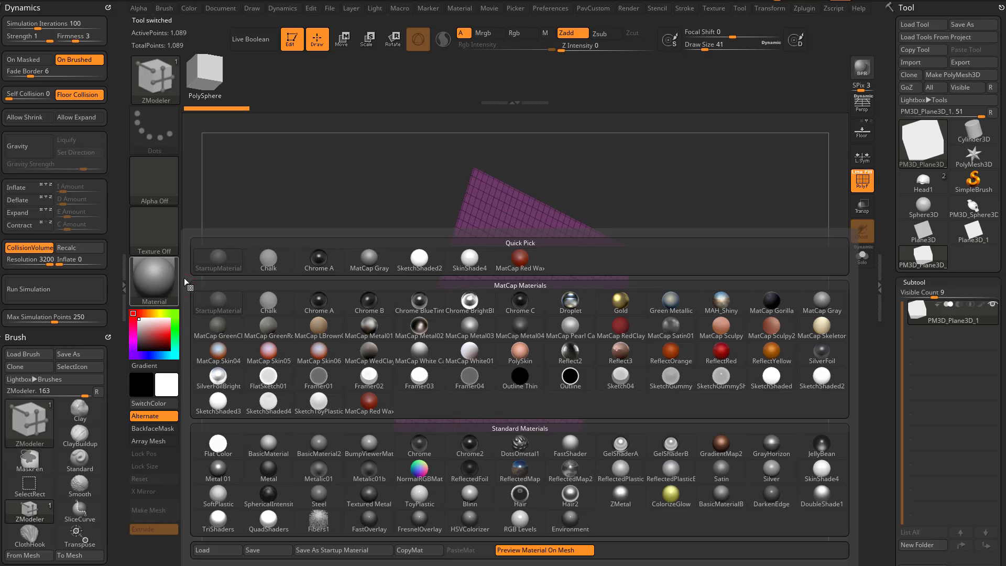
{"action": "left_click", "coordinate": [805, 374]}
Enable Dynamic Subdiv on the plane
{"action": "mouse_move", "coordinate": [799, 402]}
{"action": "left_mouse_down"}
{"action": "mouse_move", "coordinate": [768, 337]}
{"action": "mouse_move", "coordinate": [777, 310]}
{"action": "left_mouse_up"}
{"action": "scroll", "coordinate": [884, 231], "scroll_direction": "down", "scroll_amount": 5}
{"action": "scroll", "coordinate": [884, 231], "scroll_direction": "down", "scroll_amount": 5}
{"action": "left_click", "coordinate": [923, 234]}
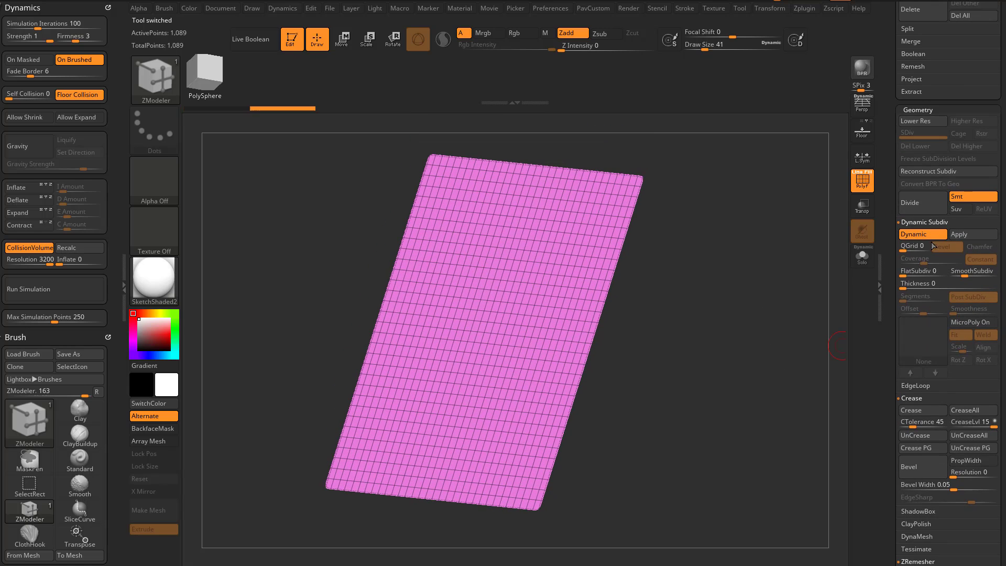
{"action": "left_click_drag", "start_coordinate": [775, 304], "coordinate": [816, 305]}
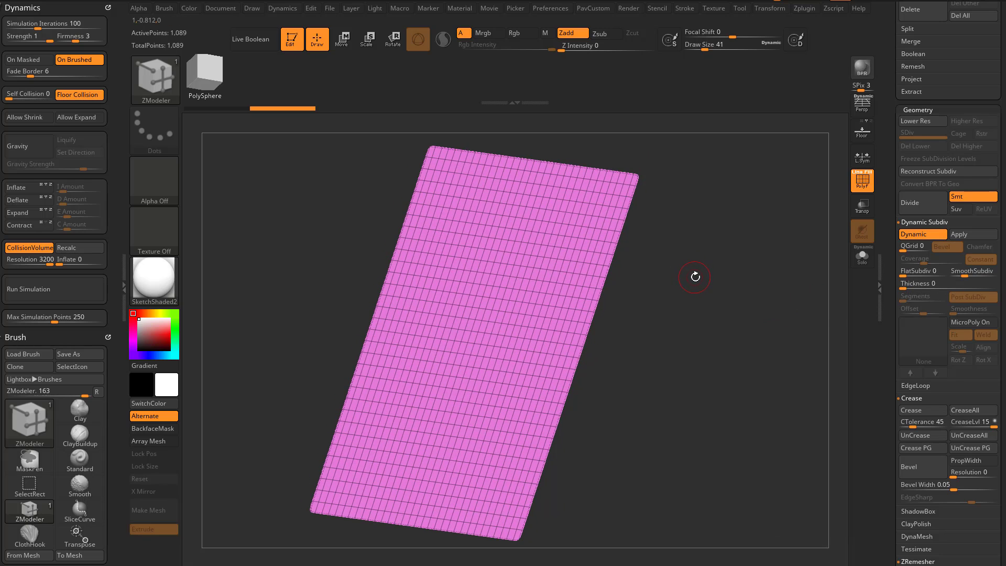
Try pulling a bulge out of the plane's middle with the Move brush and undo it
{"action": "key", "text": "b"}
{"action": "key", "text": "m"}
{"action": "key", "text": "v"}
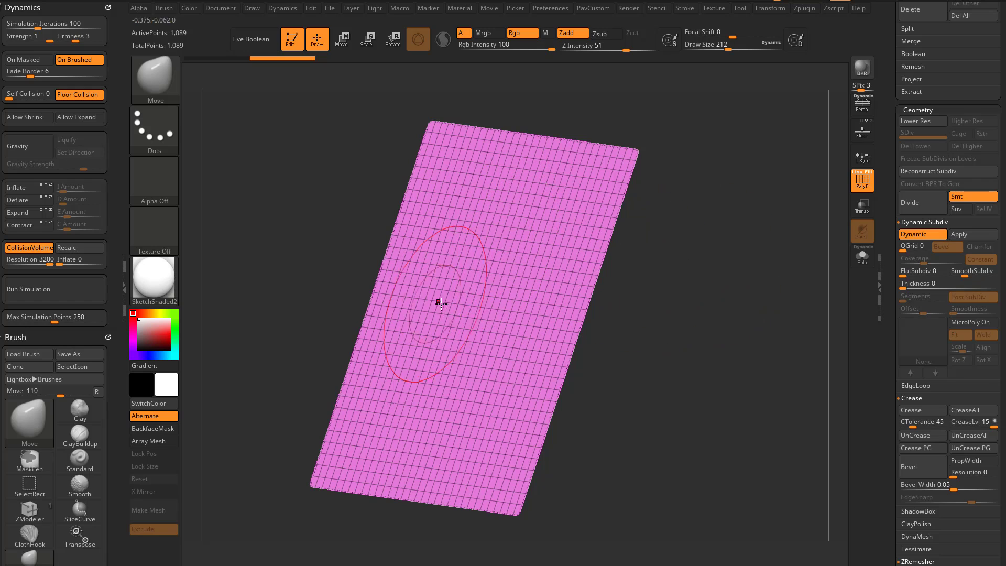
{"action": "left_click_drag", "start_coordinate": [445, 304], "coordinate": [472, 262]}
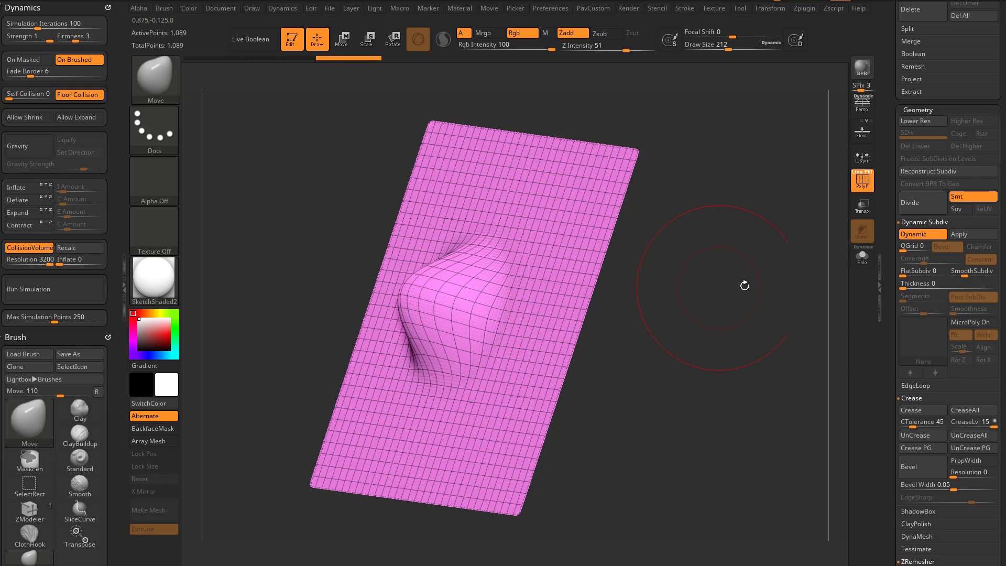
{"action": "key", "text": "ctrl+z"}
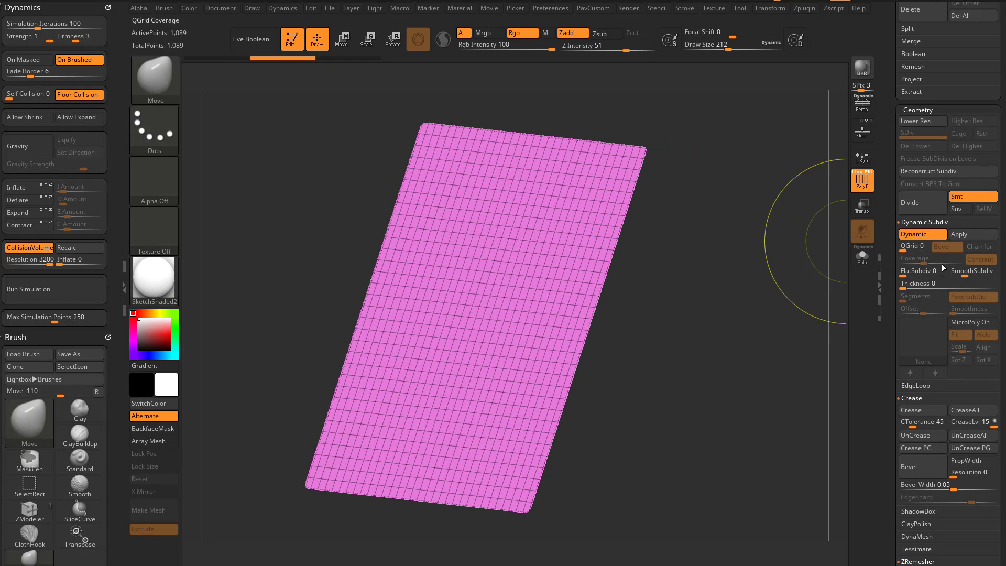
Pull a larger bulge from the plane's centre to test the Dynamic Subdiv preview at SmoothSubdiv 2, and undo it
{"action": "mouse_move", "coordinate": [491, 297]}
{"action": "left_mouse_down"}
{"action": "mouse_move", "coordinate": [399, 254]}
{"action": "mouse_move", "coordinate": [411, 227]}
{"action": "left_mouse_up"}
{"action": "left_click_drag", "start_coordinate": [680, 289], "coordinate": [708, 304]}
{"action": "left_click_drag", "start_coordinate": [965, 275], "coordinate": [962, 272]}
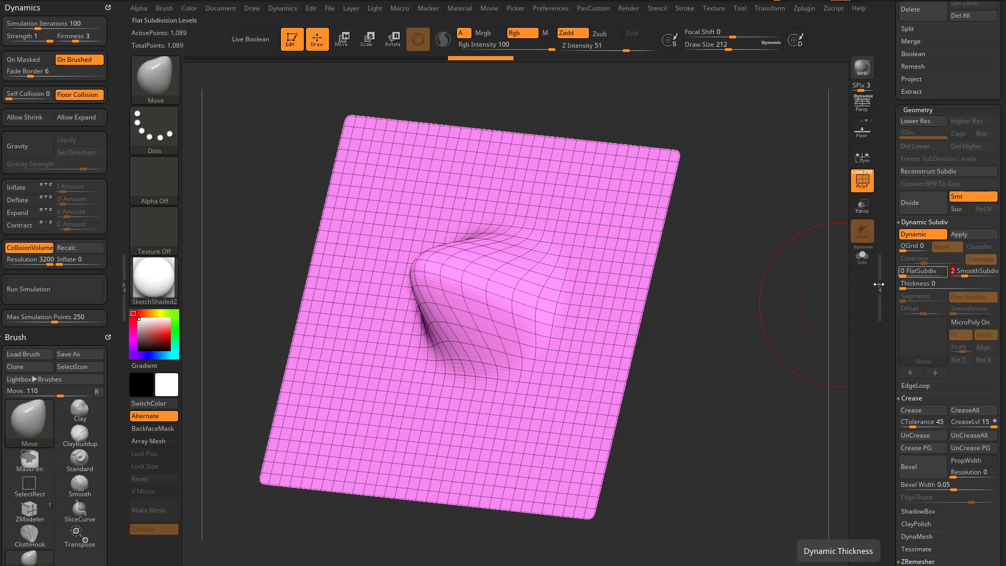
{"action": "left_click_drag", "start_coordinate": [755, 307], "coordinate": [704, 312]}
{"action": "key", "text": "ctrl+z"}
{"action": "key", "text": "ctrl+z"}
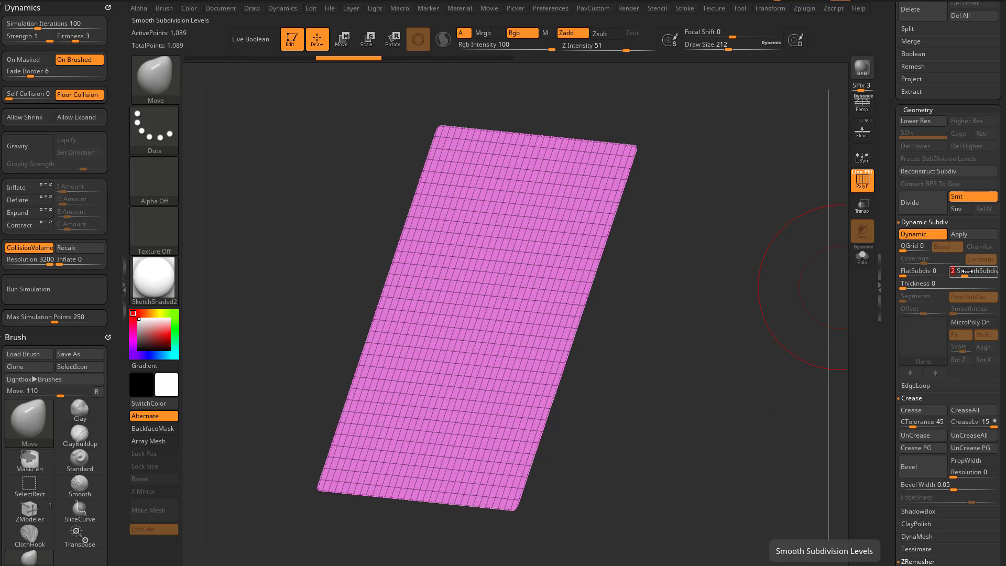
Toggle Dynamic Subdiv off and on to compare, and give the plane a dynamic Thickness of 0.09658
{"action": "left_click_drag", "start_coordinate": [938, 286], "coordinate": [931, 287]}
{"action": "mouse_move", "coordinate": [785, 303]}
{"action": "left_mouse_down"}
{"action": "mouse_move", "coordinate": [748, 321]}
{"action": "mouse_move", "coordinate": [759, 353]}
{"action": "mouse_move", "coordinate": [721, 344]}
{"action": "mouse_move", "coordinate": [740, 361]}
{"action": "mouse_move", "coordinate": [733, 339]}
{"action": "mouse_move", "coordinate": [738, 356]}
{"action": "mouse_move", "coordinate": [813, 344]}
{"action": "left_mouse_up"}
{"action": "scroll", "coordinate": [786, 350], "scroll_direction": "down", "scroll_amount": 3}
{"action": "left_click", "coordinate": [914, 234]}
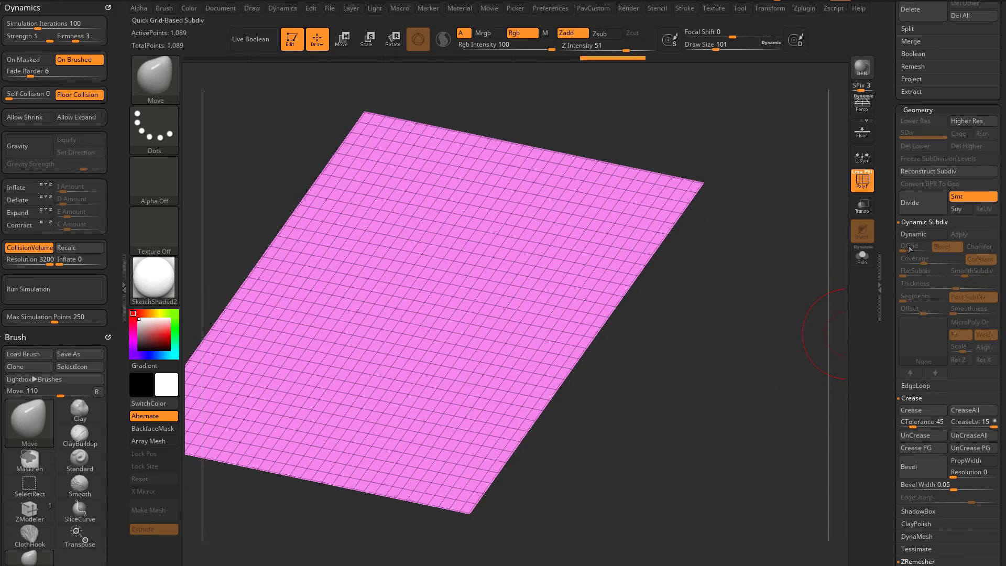
{"action": "left_click", "coordinate": [914, 234]}
{"action": "left_click_drag", "start_coordinate": [954, 285], "coordinate": [859, 291]}
{"action": "left_click", "coordinate": [921, 285]}
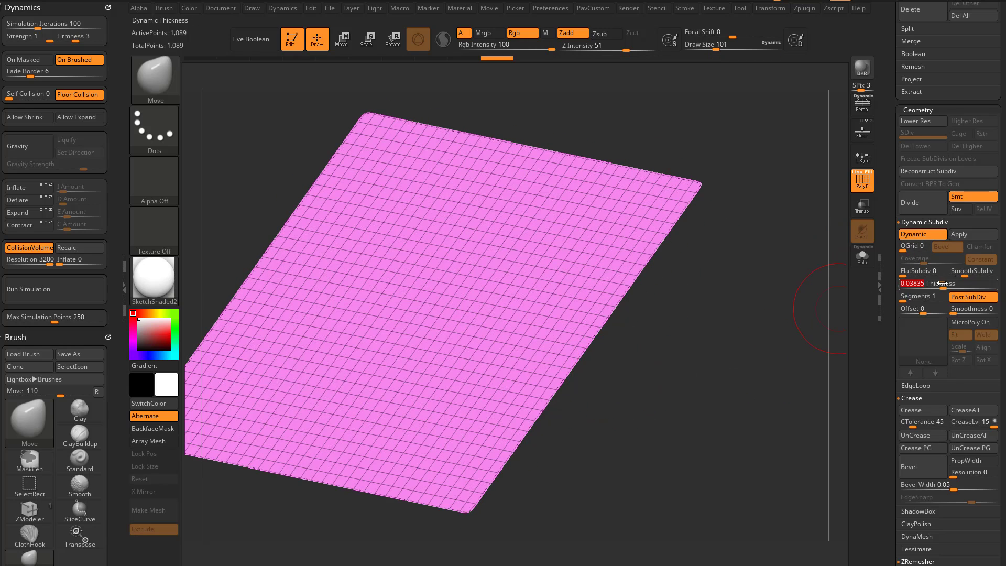
{"action": "left_click", "coordinate": [953, 285]}
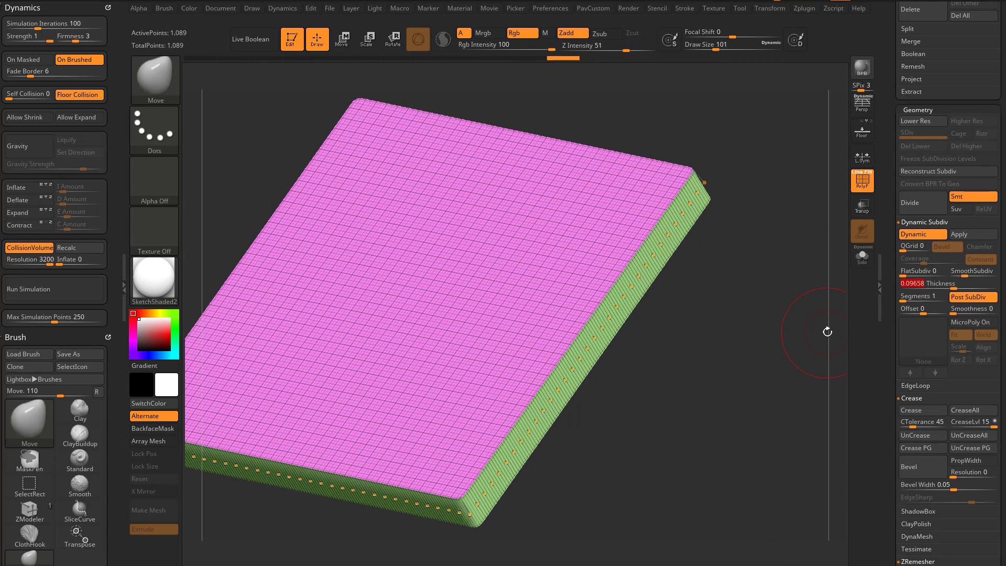
Apply the dynamic thickness to the mesh, try to reconstruct a lower subdivision level, and undo back to the dynamic preview
{"action": "left_click", "coordinate": [959, 234]}
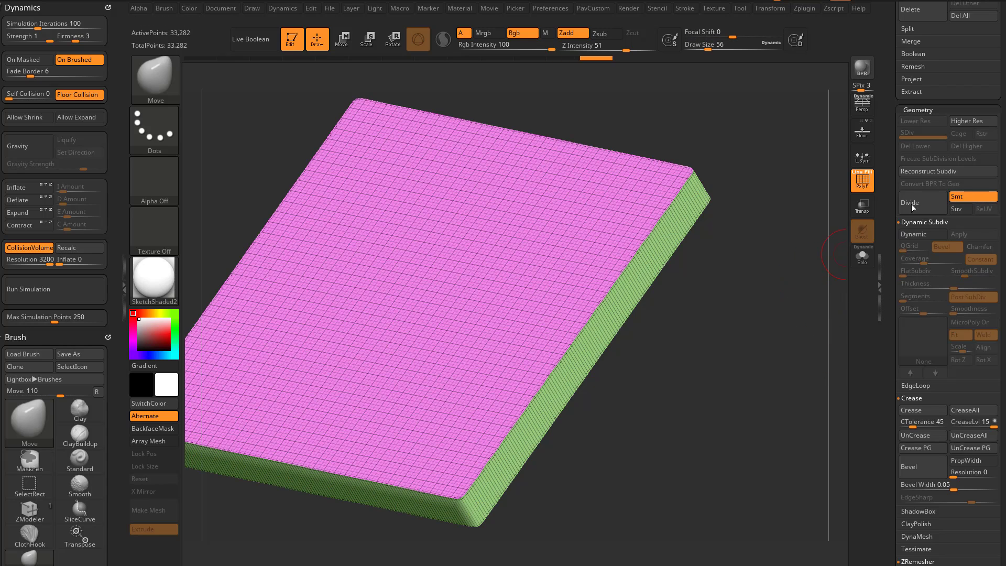
{"action": "left_click", "coordinate": [934, 172]}
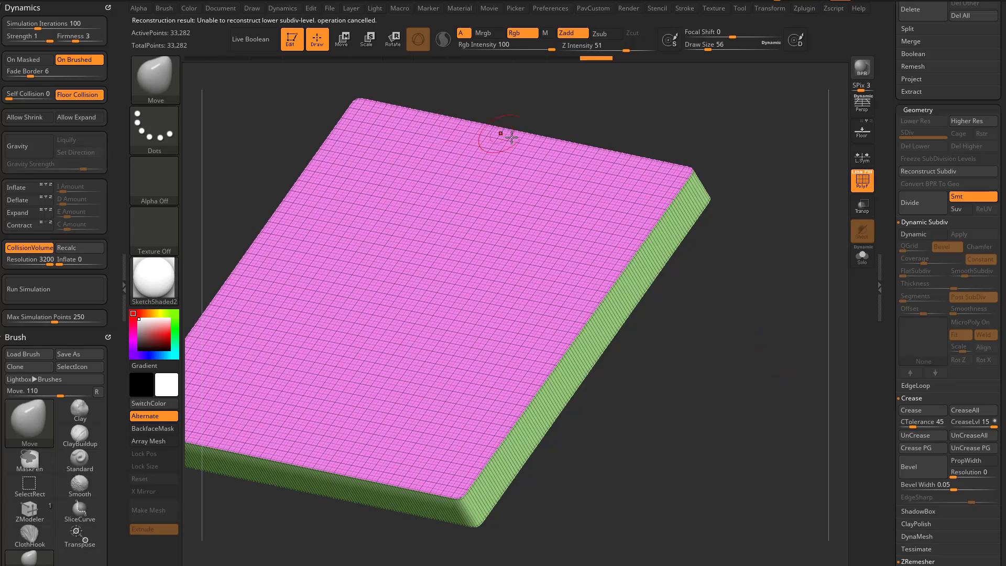
{"action": "left_click_drag", "start_coordinate": [597, 311], "coordinate": [755, 329]}
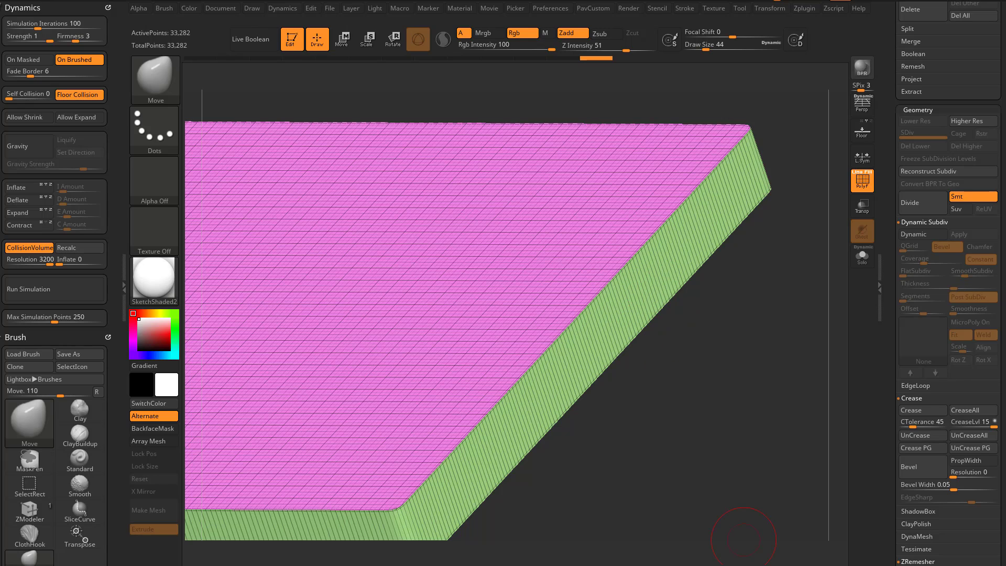
{"action": "key", "text": "ctrl+z"}
{"action": "key", "text": "ctrl+z"}
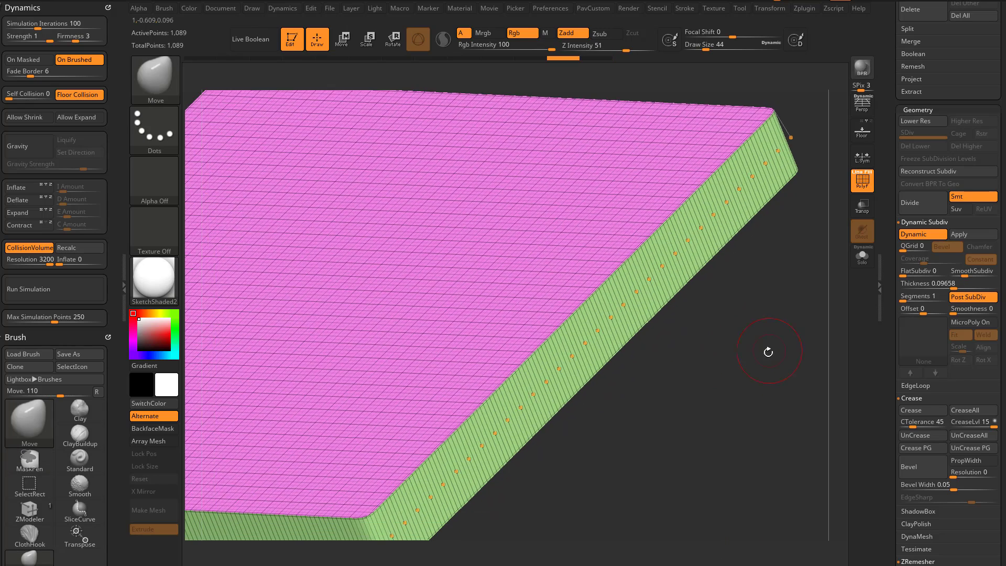
{"action": "left_click_drag", "start_coordinate": [747, 347], "coordinate": [783, 352]}
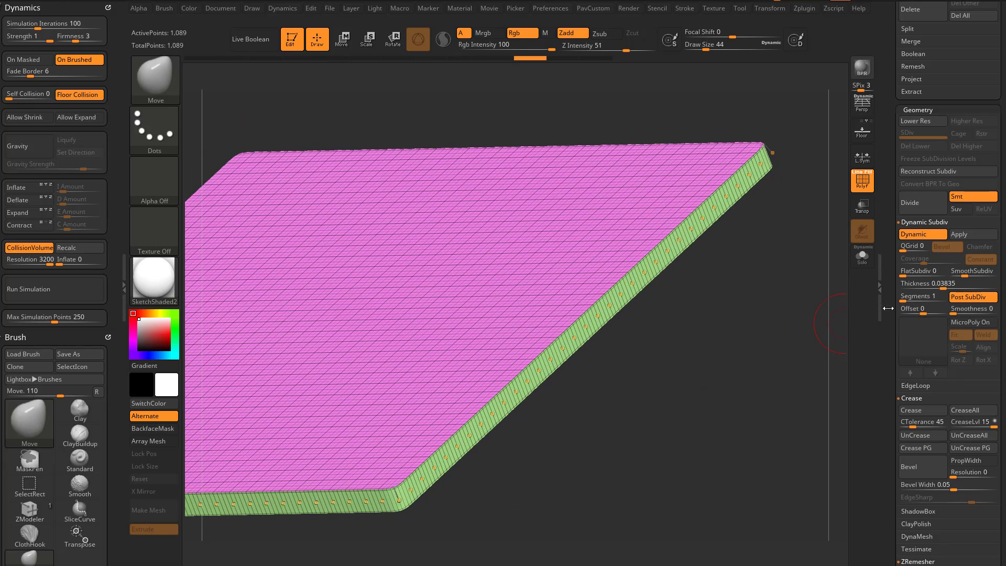
Set the dynamic Thickness to 0.07157, with SmoothSubdiv at 3 and Segments at 4
{"action": "left_click", "coordinate": [949, 286]}
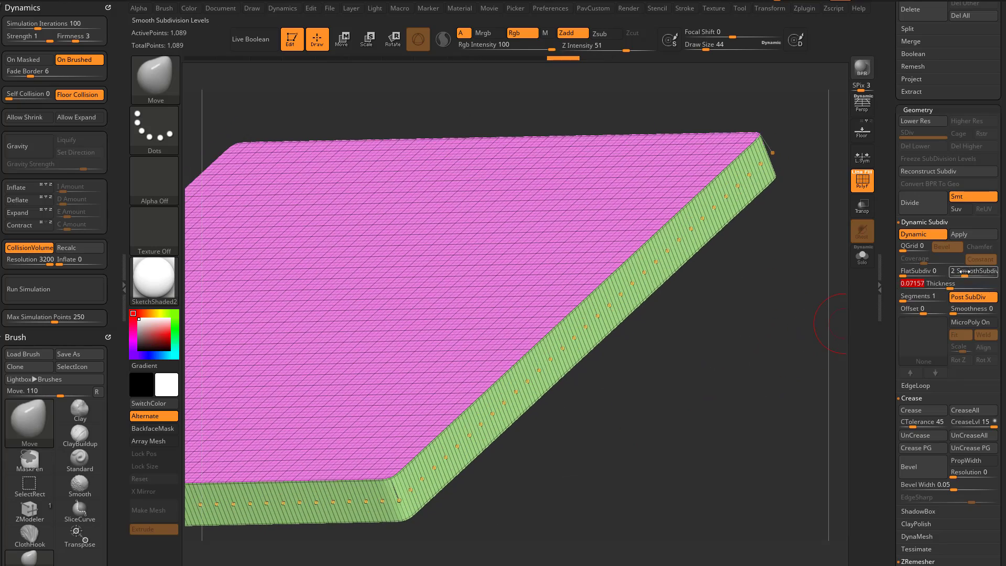
{"action": "left_click_drag", "start_coordinate": [967, 273], "coordinate": [970, 272]}
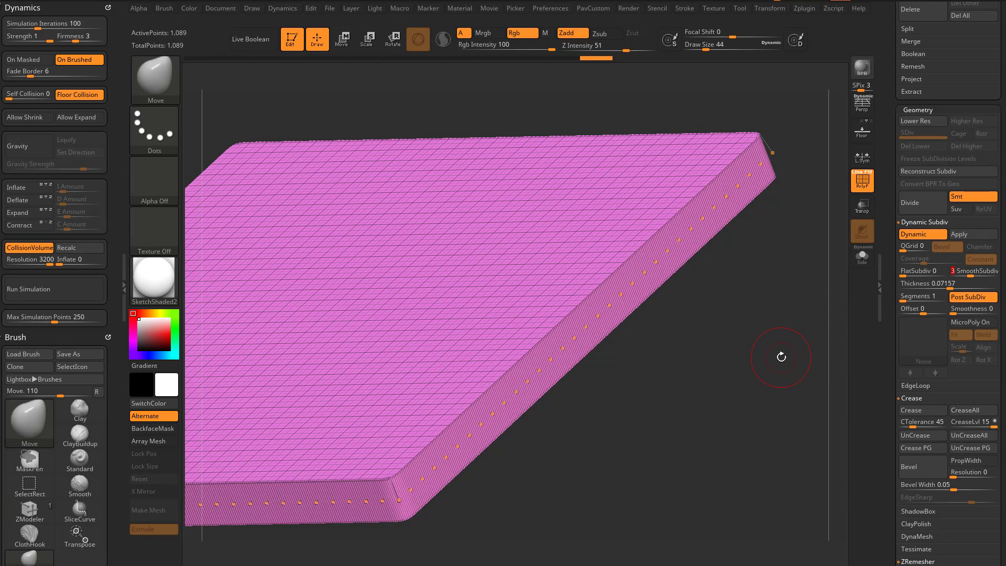
{"action": "right_click_drag", "start_coordinate": [781, 357], "coordinate": [838, 337], "text": "ctrl"}
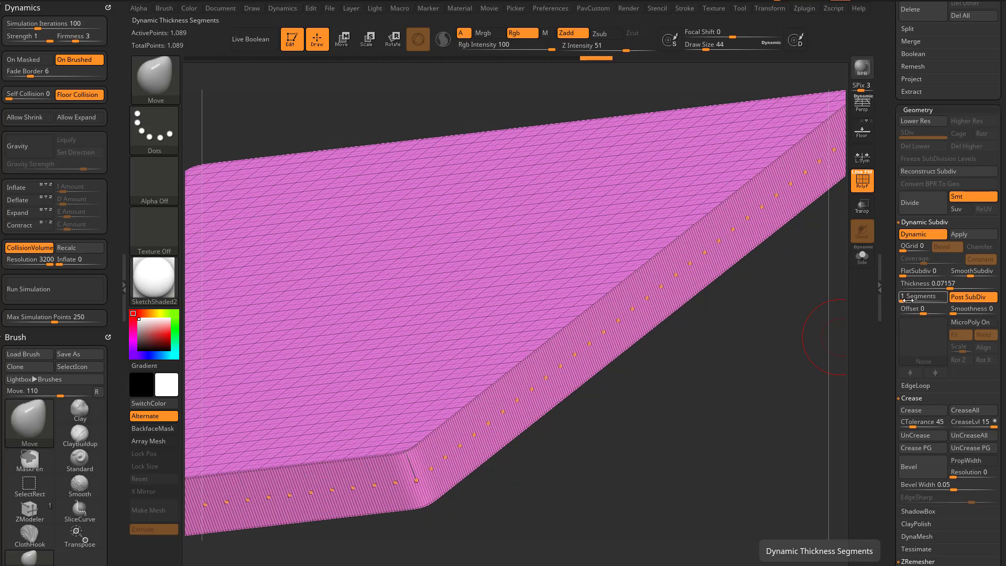
{"action": "left_click_drag", "start_coordinate": [908, 300], "coordinate": [919, 299]}
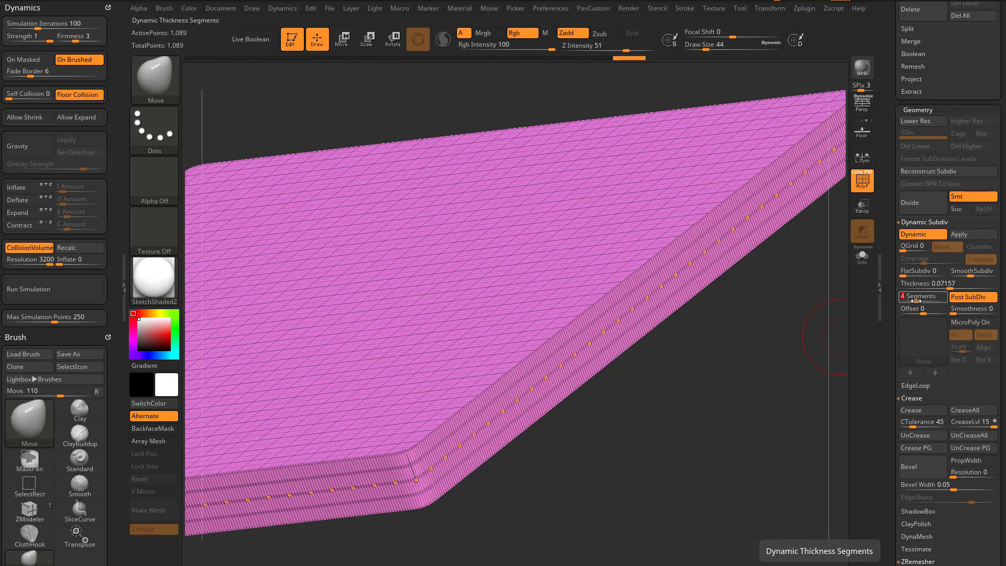
Lower SmoothSubdiv to 1 and set the thickness Segments to 2
{"action": "left_click", "coordinate": [959, 274]}
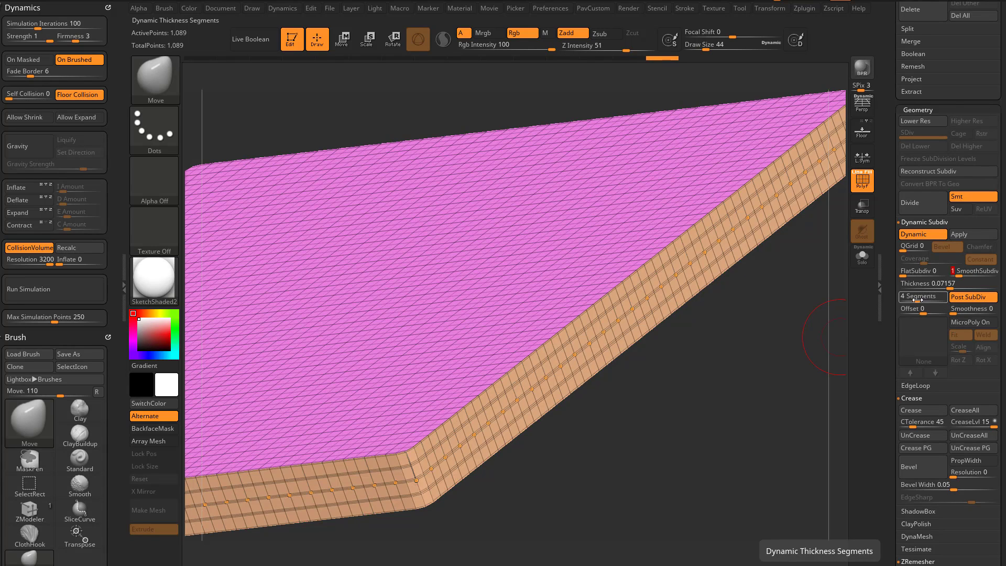
{"action": "left_click_drag", "start_coordinate": [914, 301], "coordinate": [909, 302]}
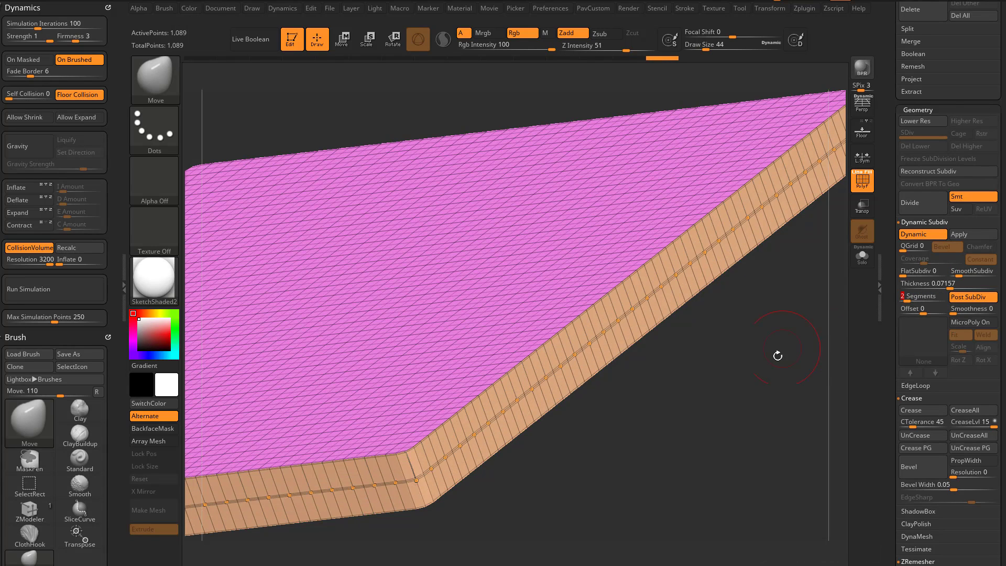
{"action": "left_click_drag", "start_coordinate": [777, 360], "coordinate": [781, 366]}
Apply the dynamic subdivision, reconstruct a lower level and switch between SDiv 1 and 2, and undo back to the dynamic preview
{"action": "left_click", "coordinate": [957, 233]}
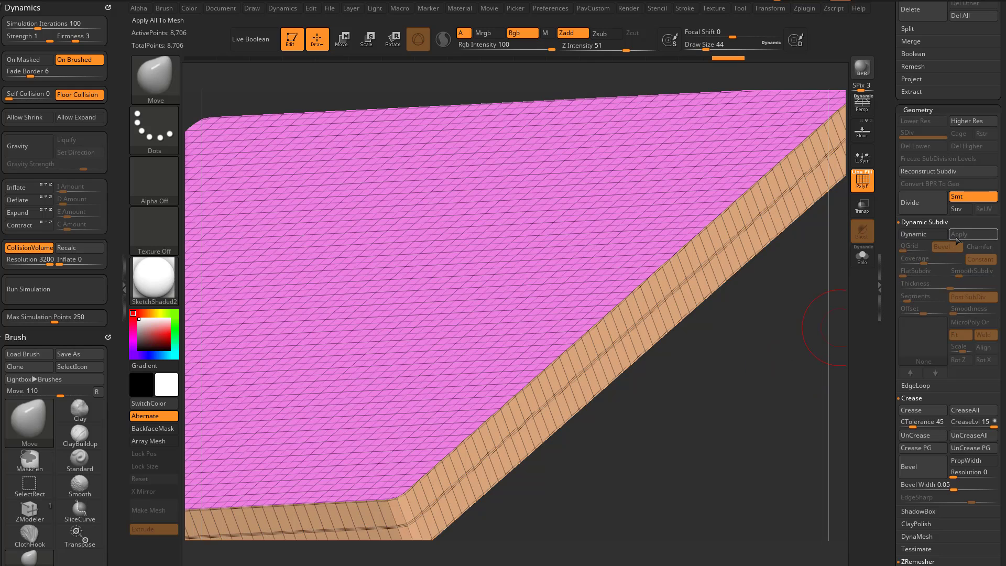
{"action": "left_click", "coordinate": [916, 171]}
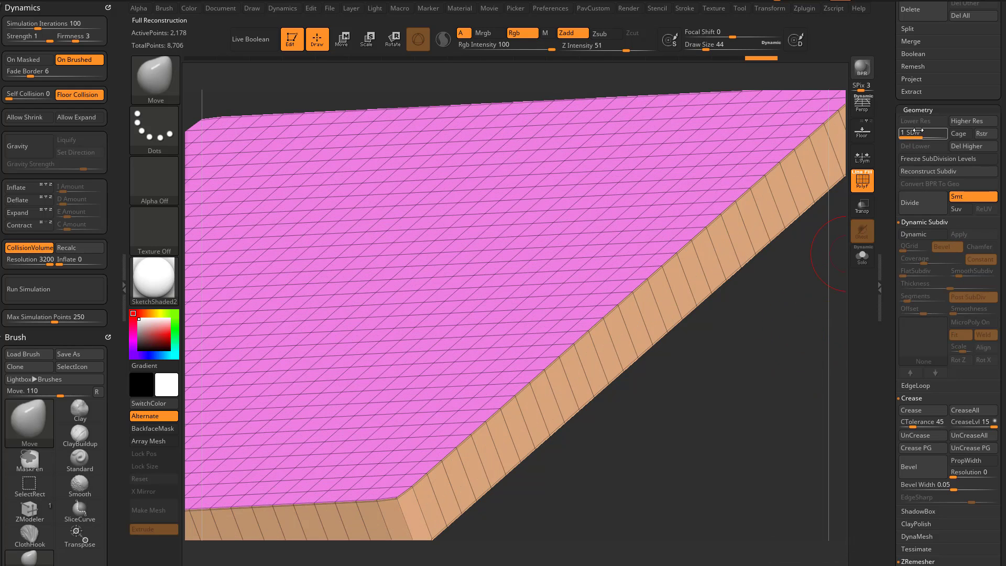
{"action": "left_click_drag", "start_coordinate": [918, 130], "coordinate": [948, 145]}
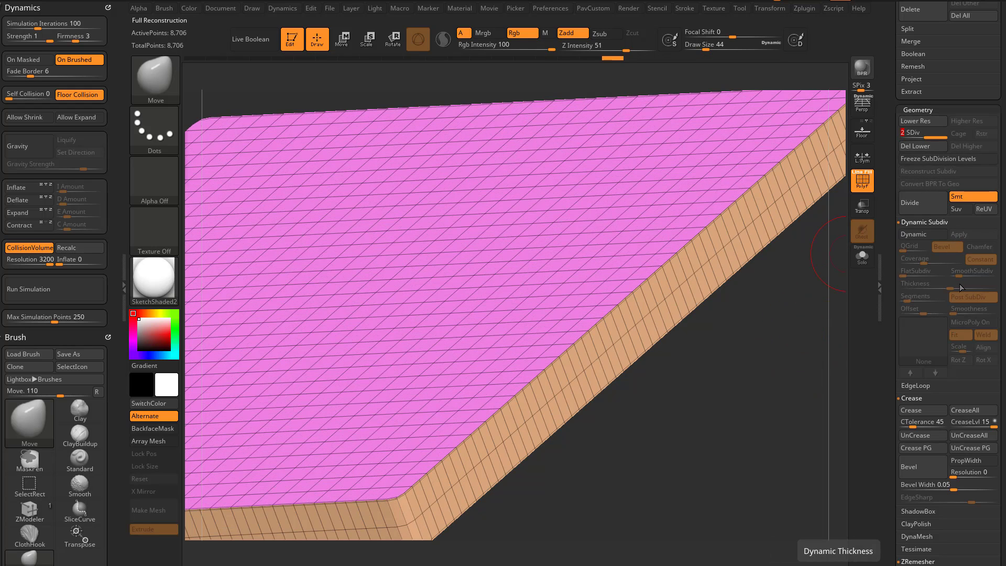
{"action": "key", "text": "shift+d"}
{"action": "key", "text": "ctrl"}
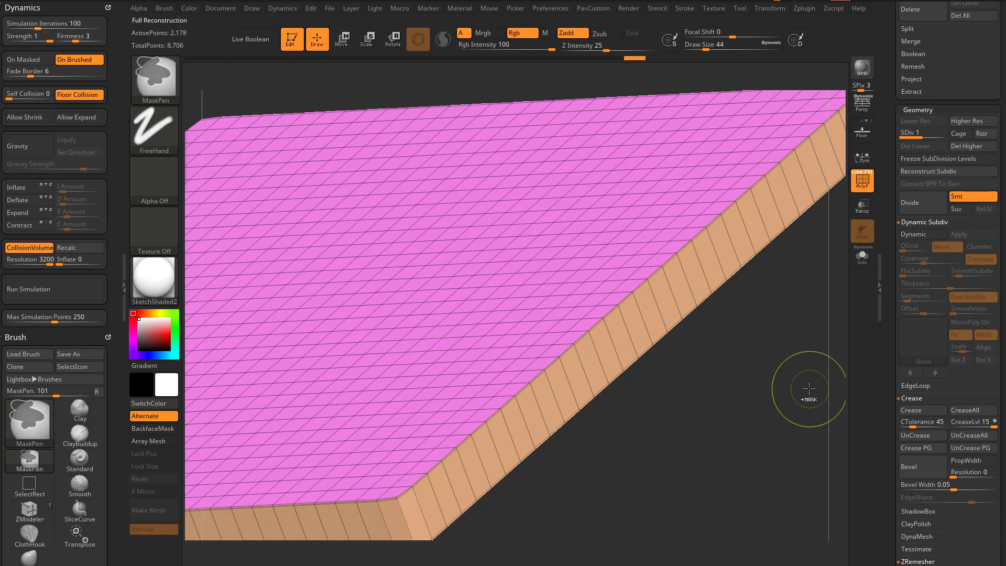
{"action": "key", "text": "ctrl+z"}
{"action": "key", "text": "ctrl+z"}
Set SmoothSubdiv to 2 and the thickness Segments to 4
{"action": "left_click_drag", "start_coordinate": [962, 273], "coordinate": [964, 273]}
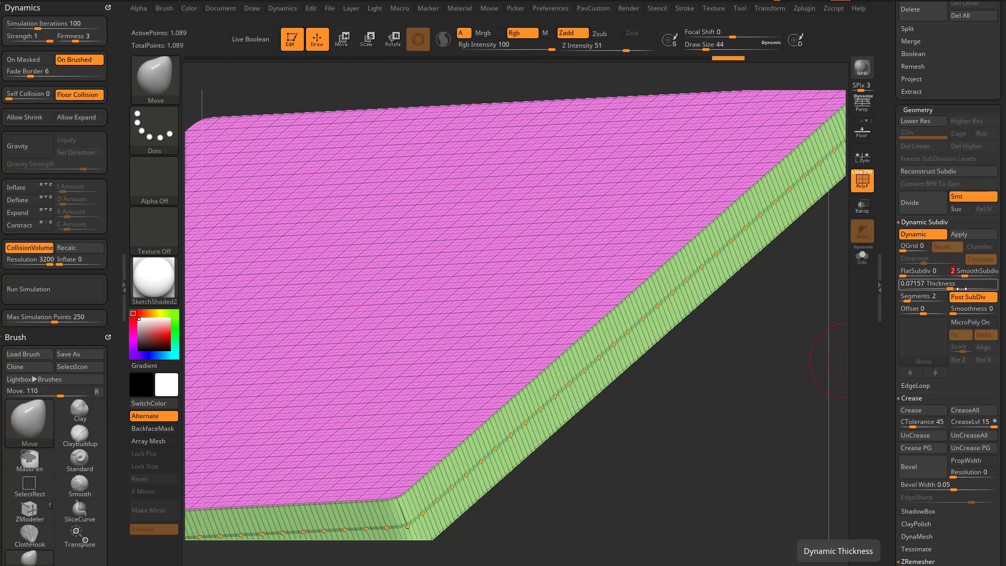
{"action": "left_click_drag", "start_coordinate": [907, 298], "coordinate": [912, 299]}
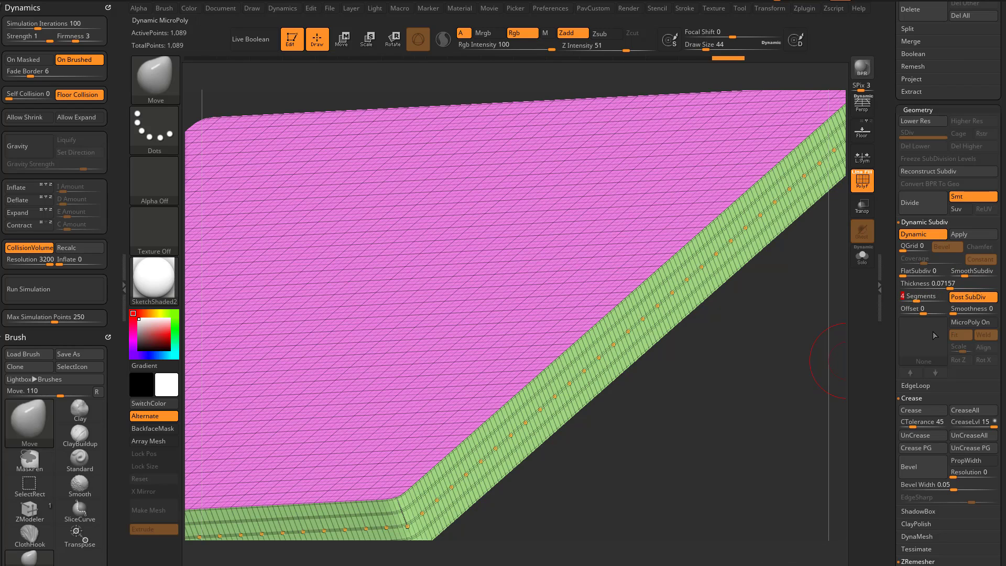
Apply the four-segment thickness to the mesh, reconstruct two lower subdivision levels, and undo back to the dynamic preview
{"action": "left_click", "coordinate": [958, 234]}
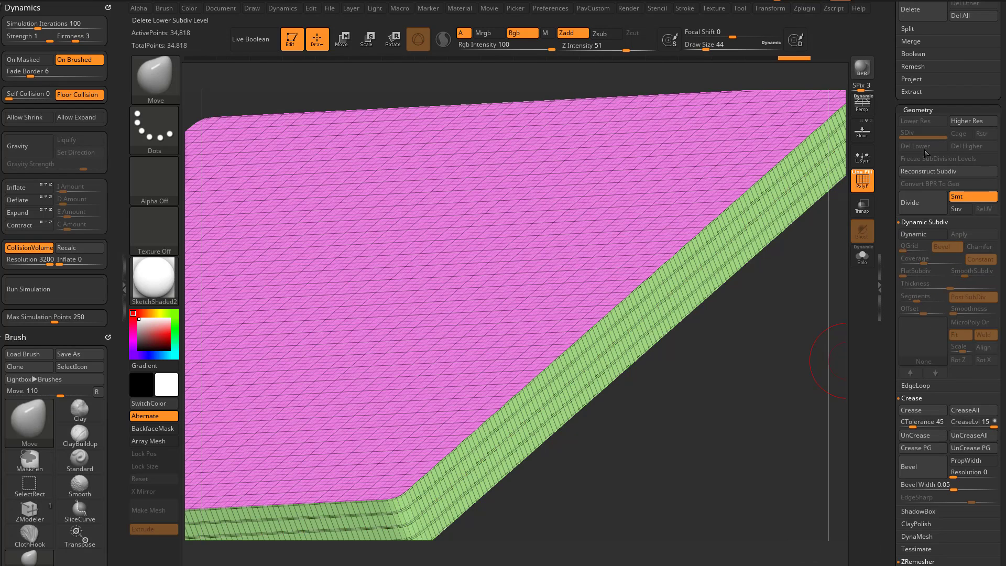
{"action": "left_click", "coordinate": [922, 170]}
{"action": "left_click", "coordinate": [922, 170]}
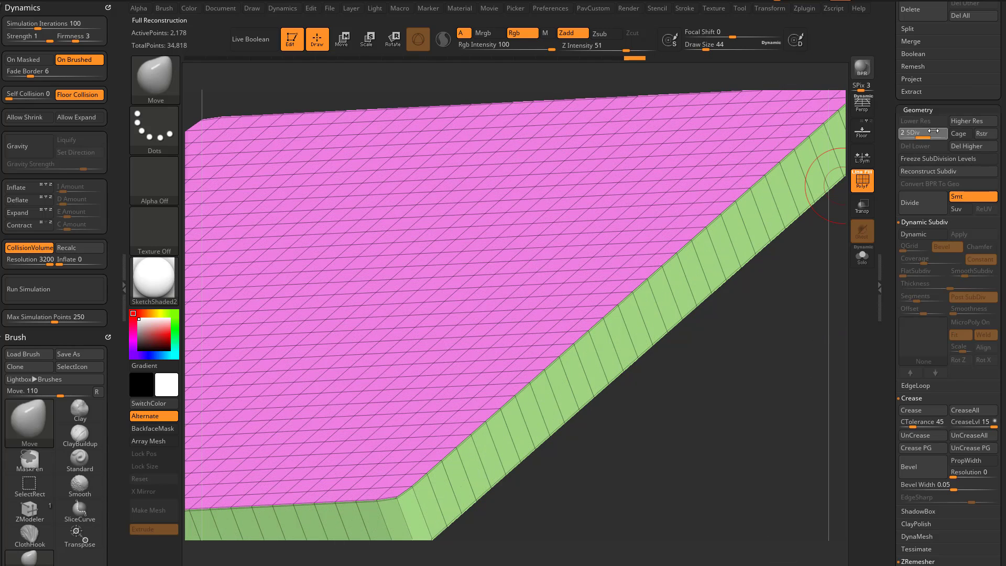
{"action": "key", "text": "ctrl+z"}
{"action": "key", "text": "ctrl+z"}
{"action": "key", "text": "ctrl+z"}
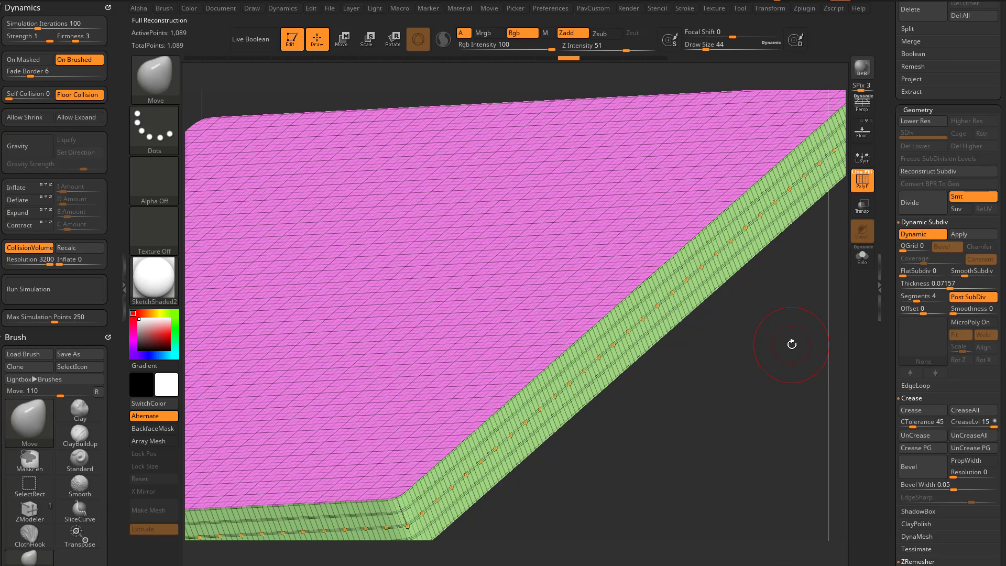
Set SmoothSubdiv to 3 and the thickness Segments to 8
{"action": "left_click_drag", "start_coordinate": [954, 273], "coordinate": [970, 272]}
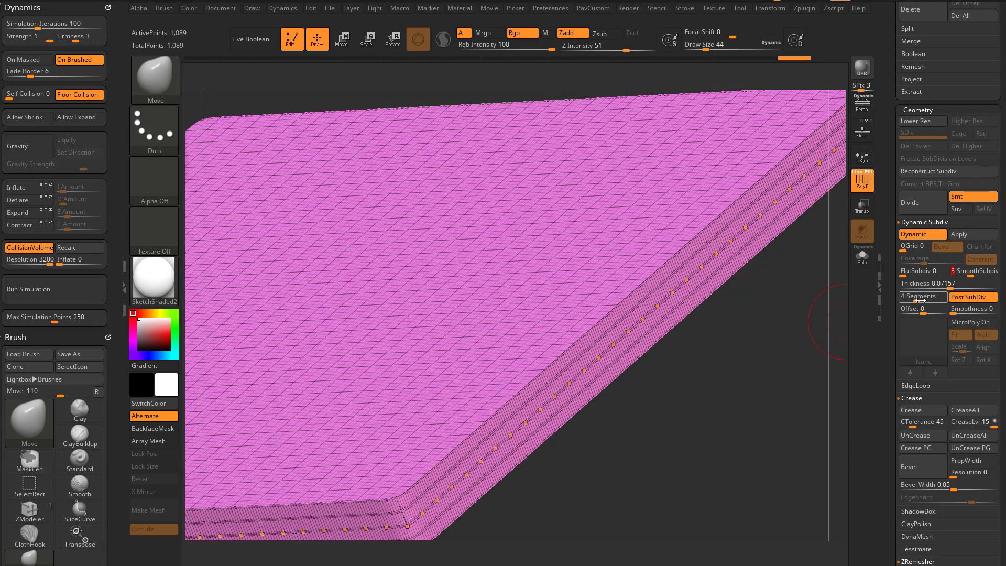
{"action": "left_click_drag", "start_coordinate": [920, 300], "coordinate": [927, 298]}
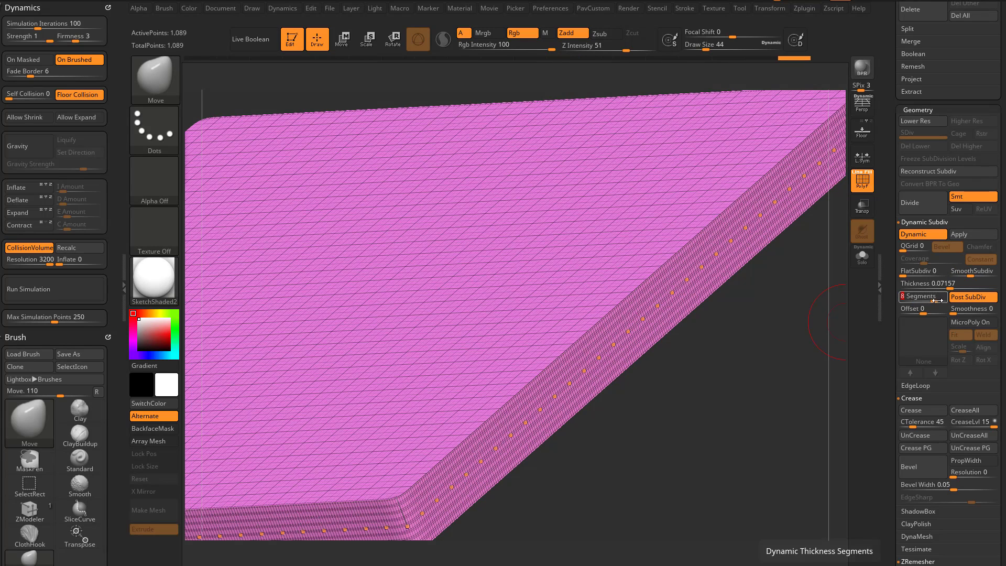
Apply the eight-segment thickness, reconstruct the lower subdivision levels, and undo back to the dynamic preview
{"action": "left_click", "coordinate": [963, 234]}
{"action": "left_click", "coordinate": [945, 175]}
{"action": "left_click", "coordinate": [936, 132]}
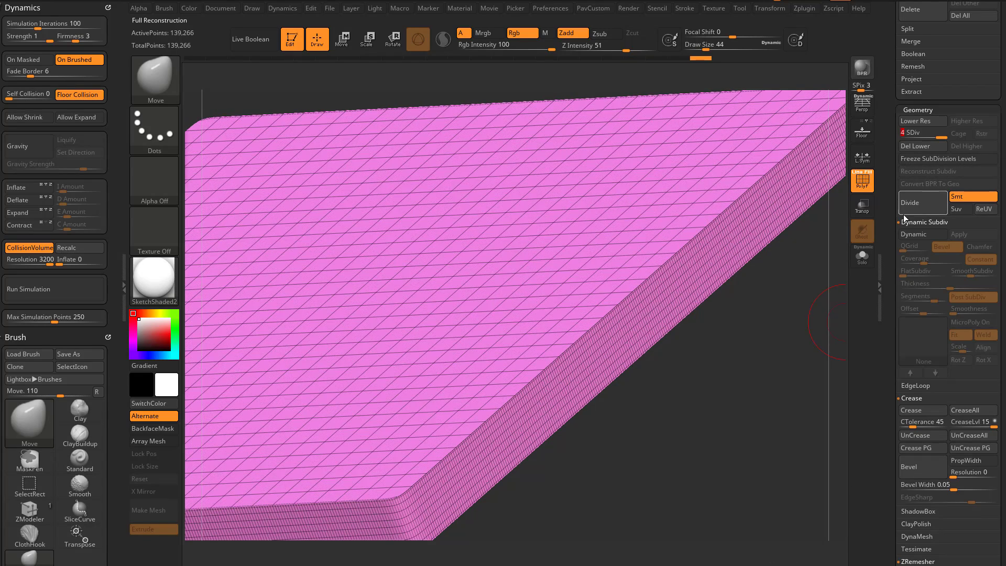
{"action": "key", "text": "ctrl+z"}
{"action": "key", "text": "ctrl+z"}
{"action": "key", "text": "ctrl+z"}
{"action": "key", "text": "ctrl+z"}
{"action": "key", "text": "ctrl+z"}
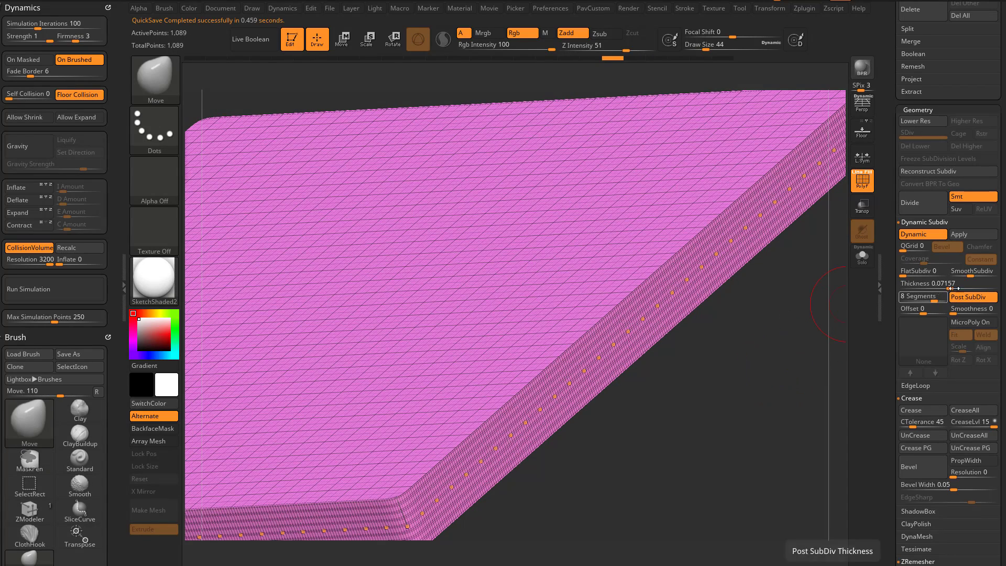
Set SmoothSubdiv to 4 and the thickness Segments to 1, and apply the dynamic subdivision to the mesh
{"action": "left_click", "coordinate": [975, 271]}
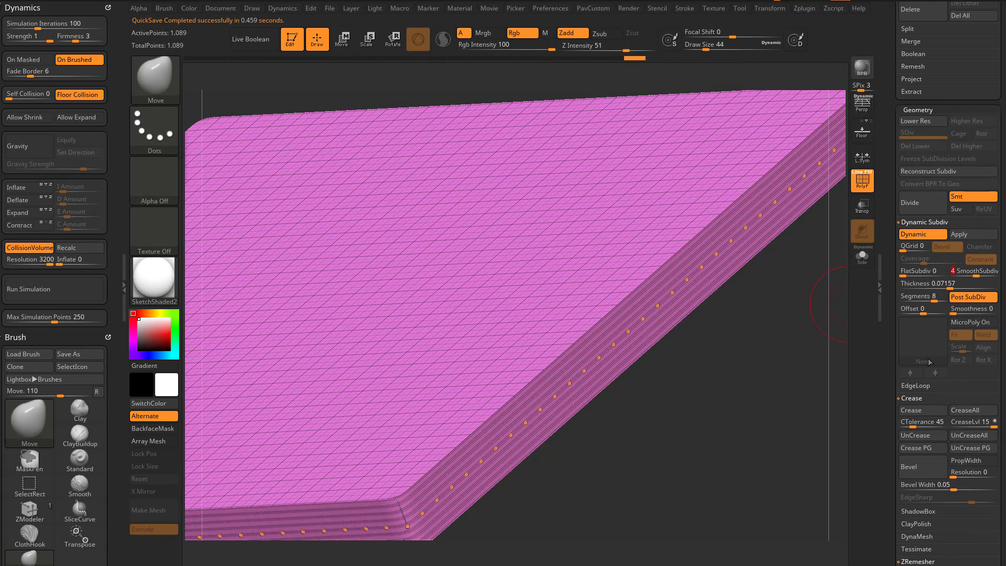
{"action": "left_click_drag", "start_coordinate": [927, 302], "coordinate": [885, 301]}
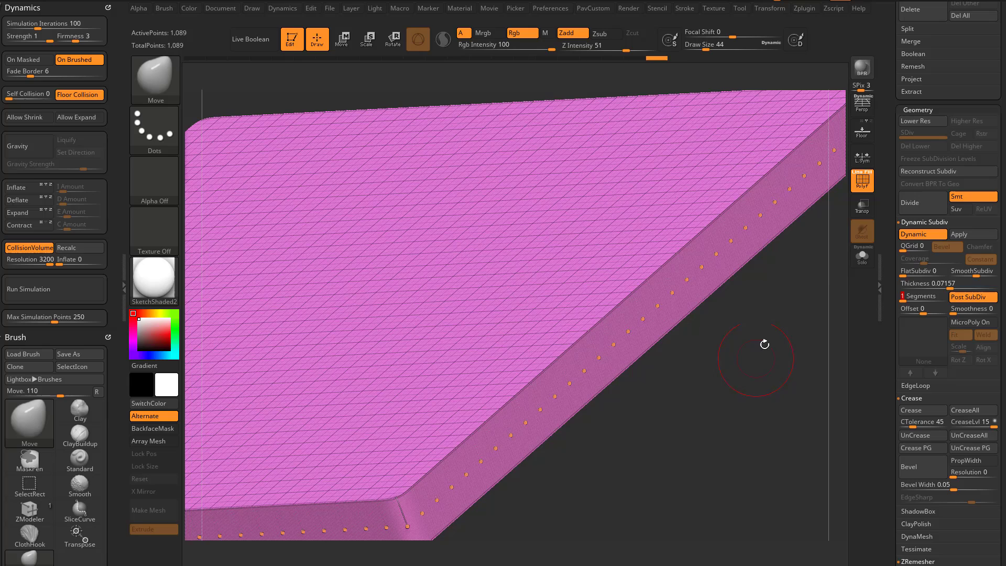
{"action": "left_click", "coordinate": [953, 234]}
Insert multiple edge loops with a specified resolution across the thickness side, using the ZModeler brush's edge Insert action
{"action": "mouse_move", "coordinate": [783, 366]}
{"action": "left_mouse_down", "text": "alt"}
{"action": "mouse_move", "coordinate": [608, 381]}
{"action": "mouse_move", "coordinate": [710, 432]}
{"action": "left_mouse_up", "text": "alt"}
{"action": "mouse_move", "coordinate": [801, 482]}
{"action": "left_mouse_down", "text": "alt"}
{"action": "mouse_move", "coordinate": [618, 379]}
{"action": "mouse_move", "coordinate": [680, 398]}
{"action": "left_mouse_up", "text": "alt"}
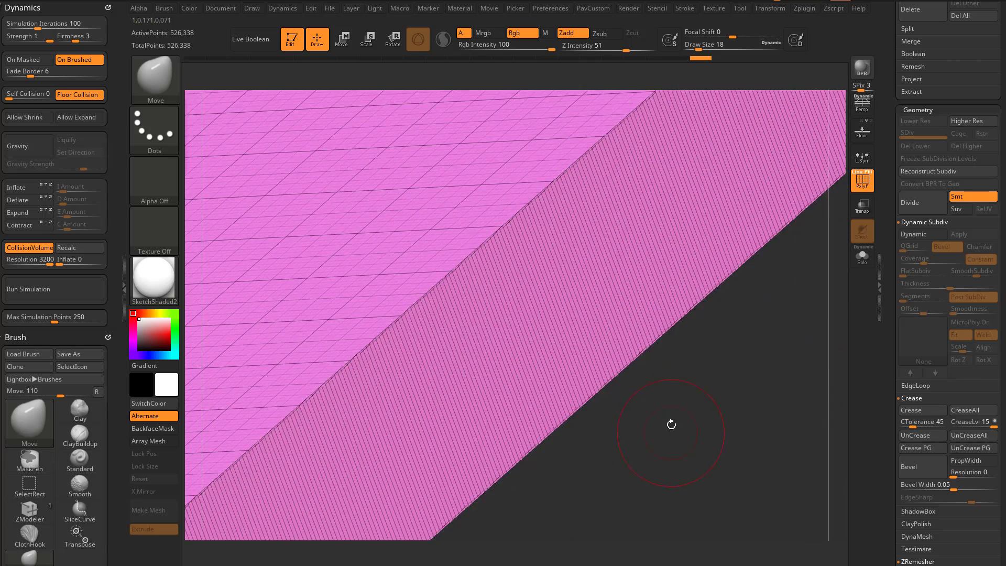
{"action": "key", "text": "b"}
{"action": "key", "text": "z"}
{"action": "key", "text": "m"}
{"action": "key", "text": "space"}
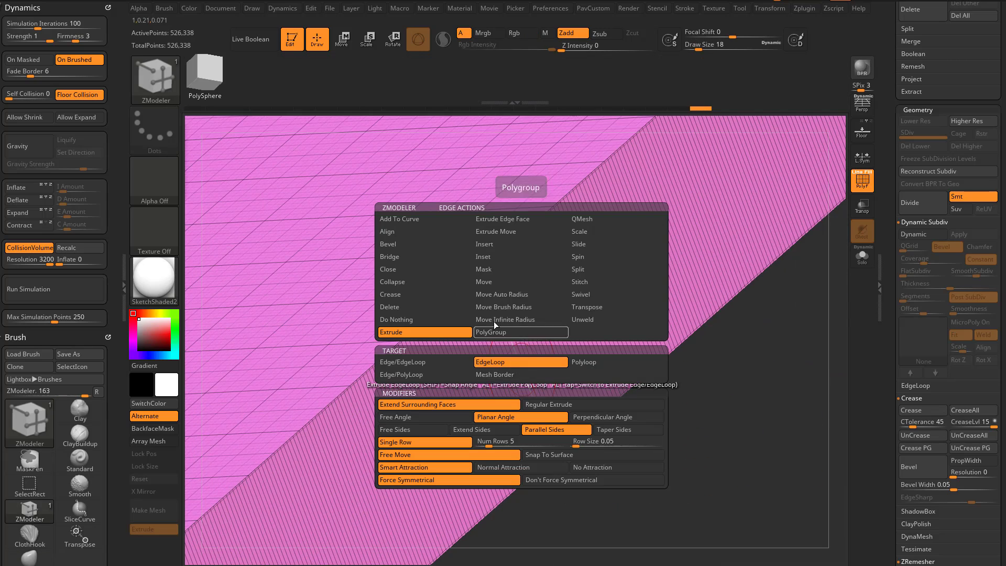
{"action": "left_click", "coordinate": [495, 244]}
{"action": "left_click", "coordinate": [450, 360]}
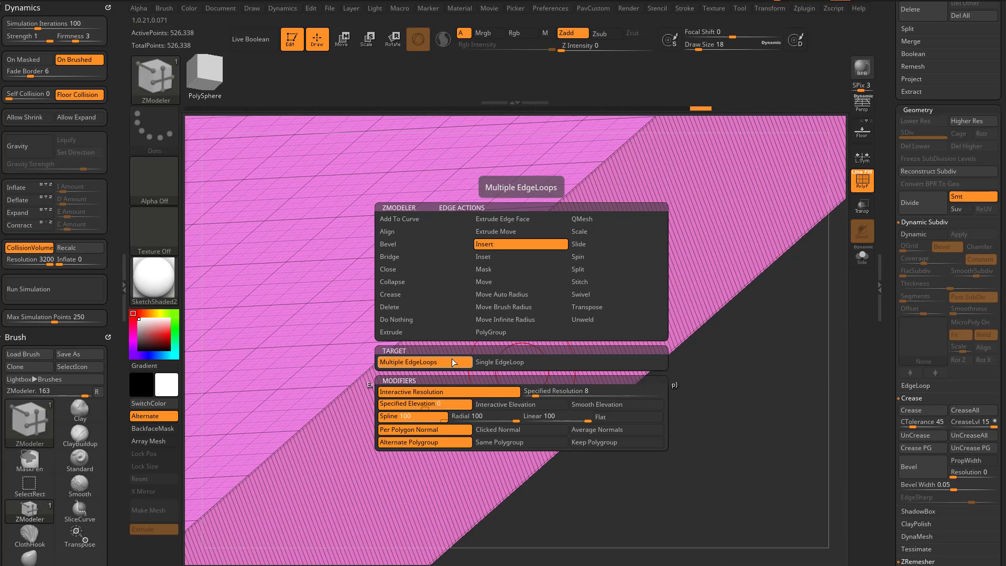
{"action": "left_click", "coordinate": [542, 390]}
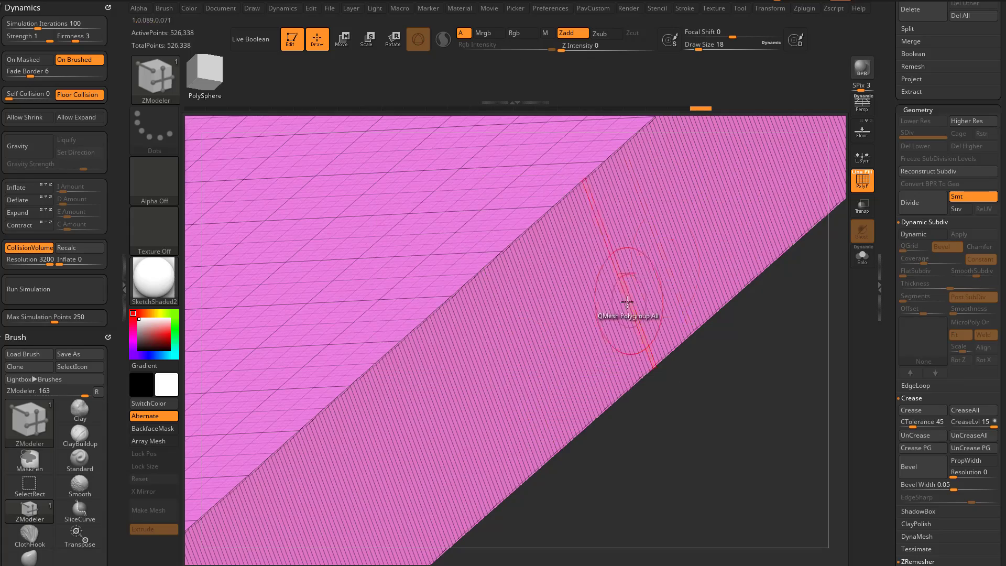
{"action": "left_click", "coordinate": [598, 311]}
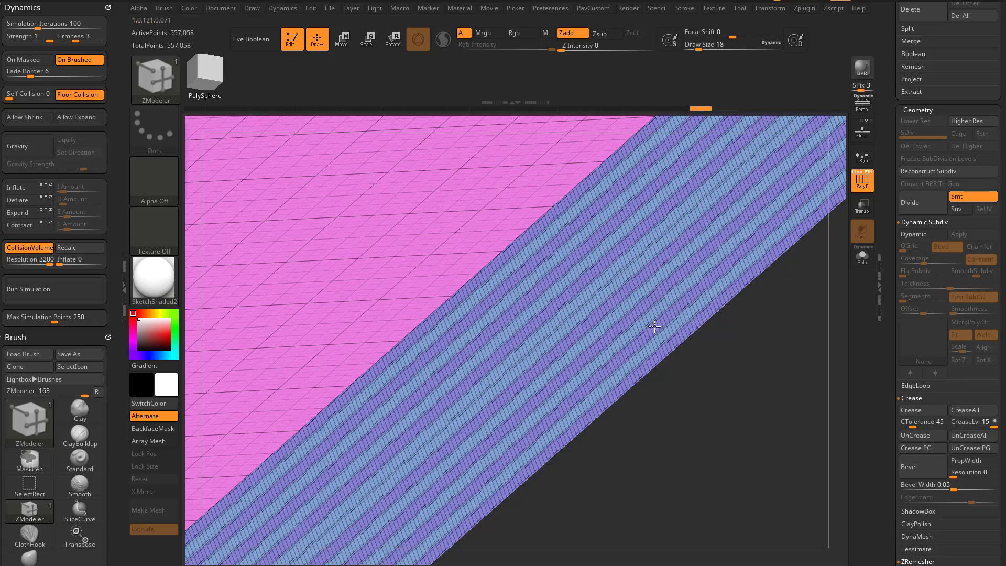
Reconstruct the lower subdivision levels of the edge-looped slab down to its base mesh, and switch back to a higher SDiv
{"action": "left_click_drag", "start_coordinate": [702, 346], "coordinate": [719, 369]}
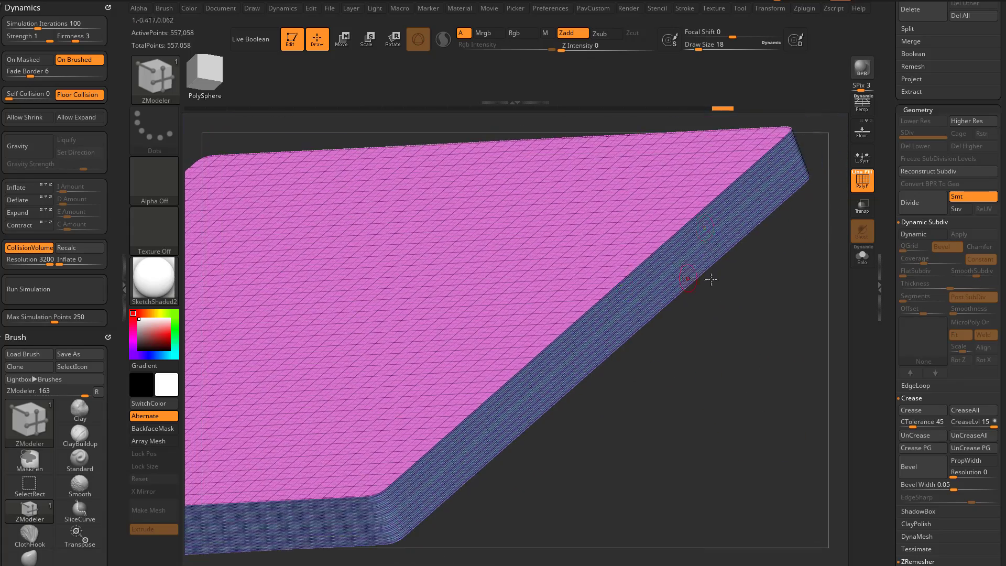
{"action": "left_click_drag", "start_coordinate": [741, 298], "coordinate": [753, 316]}
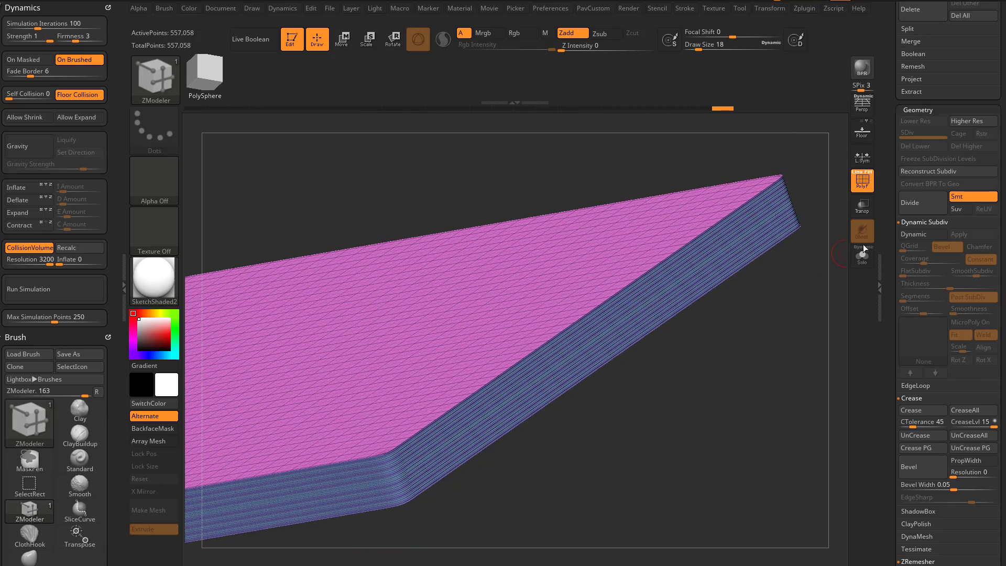
{"action": "left_click", "coordinate": [922, 172]}
{"action": "left_click", "coordinate": [924, 172]}
{"action": "left_click", "coordinate": [924, 172]}
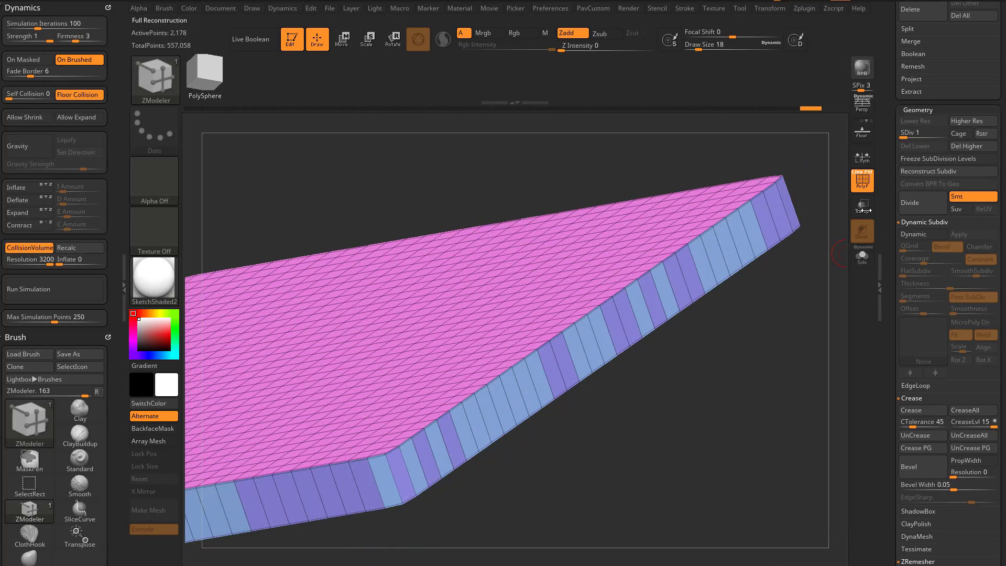
{"action": "left_click_drag", "start_coordinate": [776, 303], "coordinate": [776, 321]}
{"action": "left_click_drag", "start_coordinate": [912, 132], "coordinate": [947, 132]}
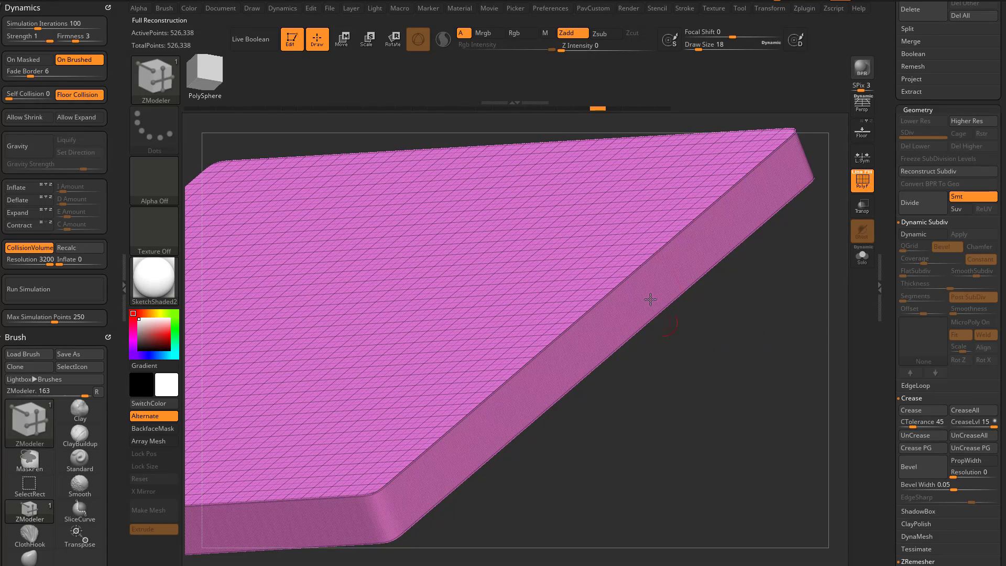
Set SmoothSubdiv to 3 and the thickness Segments to 1 on the dynamic preview
{"action": "left_click_drag", "start_coordinate": [651, 294], "coordinate": [743, 356]}
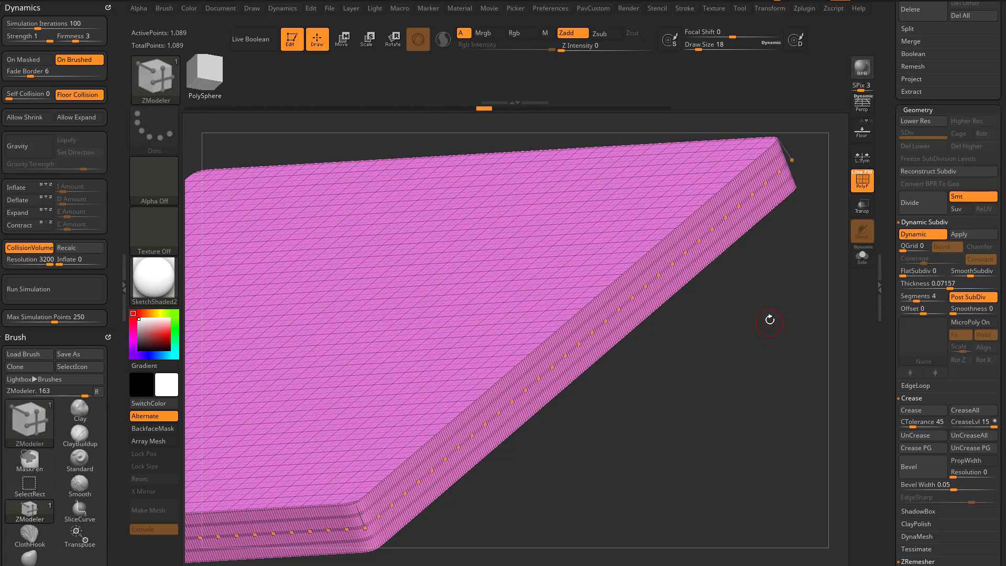
{"action": "left_click", "coordinate": [968, 270]}
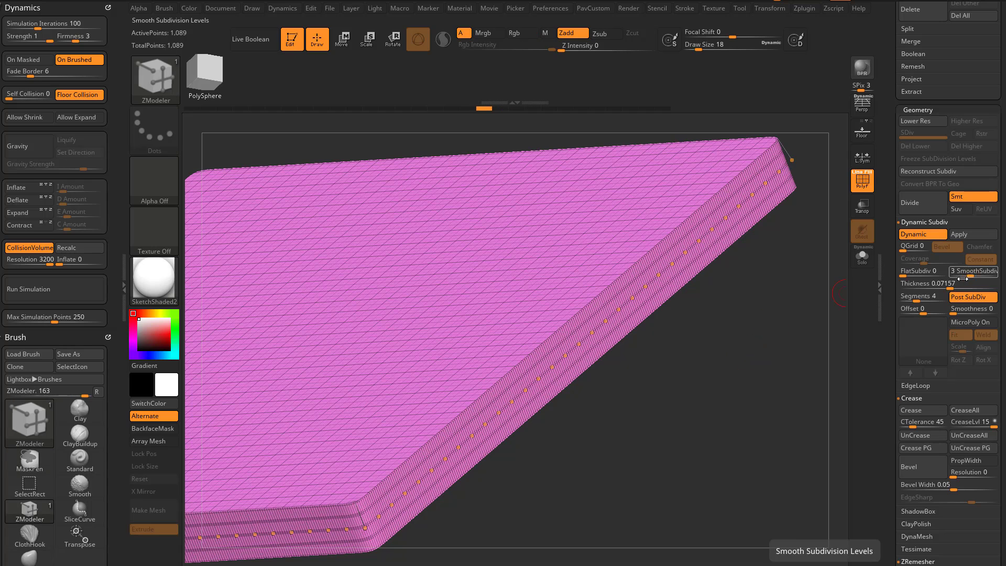
{"action": "type", "text": "3"}
{"action": "left_click_drag", "start_coordinate": [917, 297], "coordinate": [892, 299]}
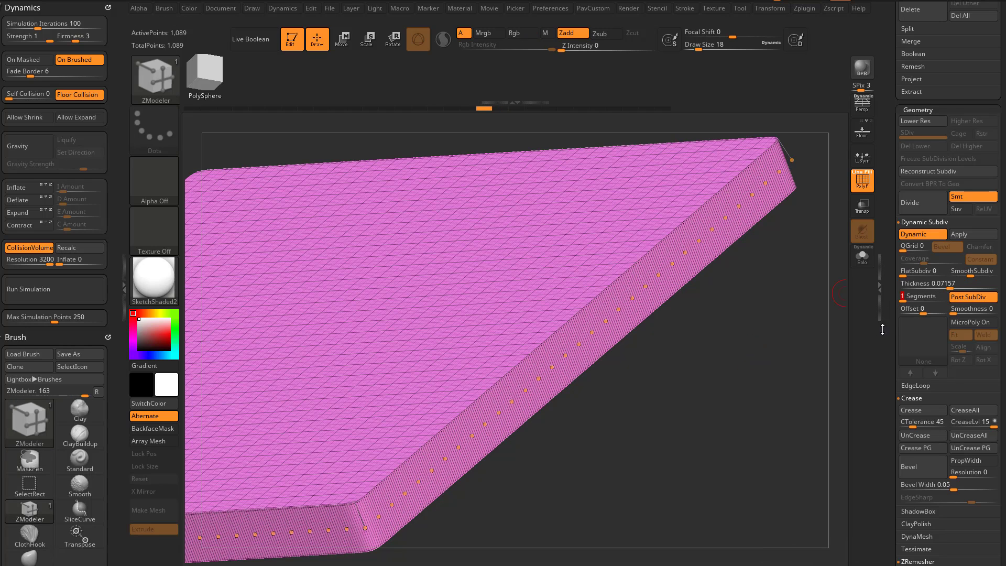
{"action": "key", "text": "Return"}
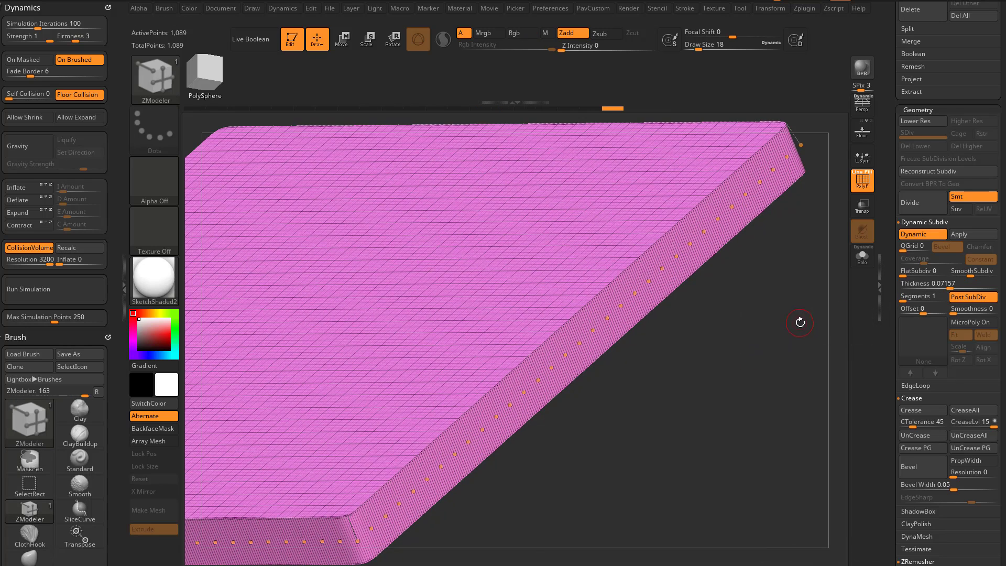
Turn off Post SubDiv for the thickness and apply the dynamic subdivision to the mesh
{"action": "left_click", "coordinate": [968, 297]}
{"action": "mouse_move", "coordinate": [723, 359]}
{"action": "left_mouse_down"}
{"action": "mouse_move", "coordinate": [744, 359]}
{"action": "mouse_move", "coordinate": [729, 372]}
{"action": "left_mouse_up"}
{"action": "left_click_drag", "start_coordinate": [785, 273], "coordinate": [731, 308]}
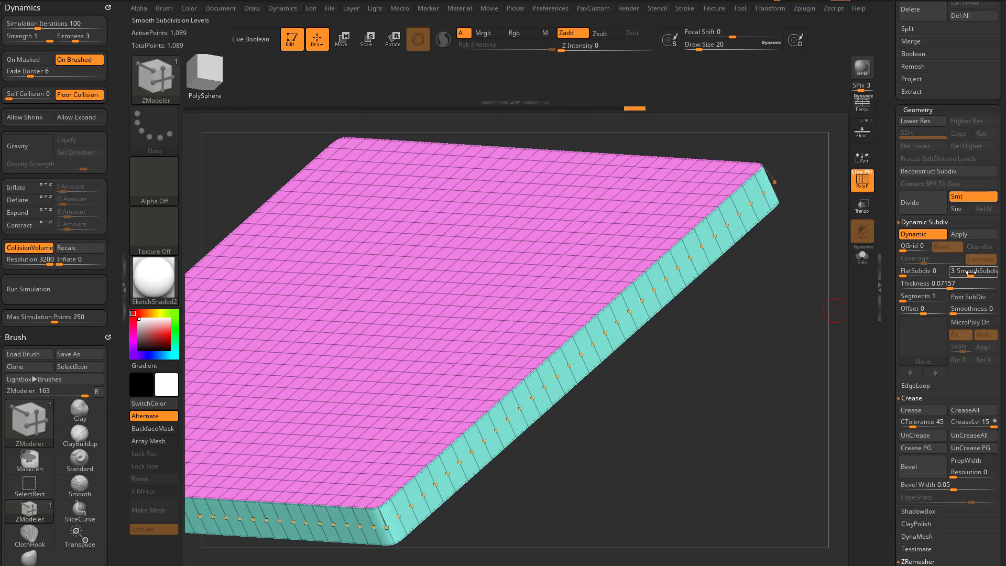
{"action": "left_click", "coordinate": [916, 206]}
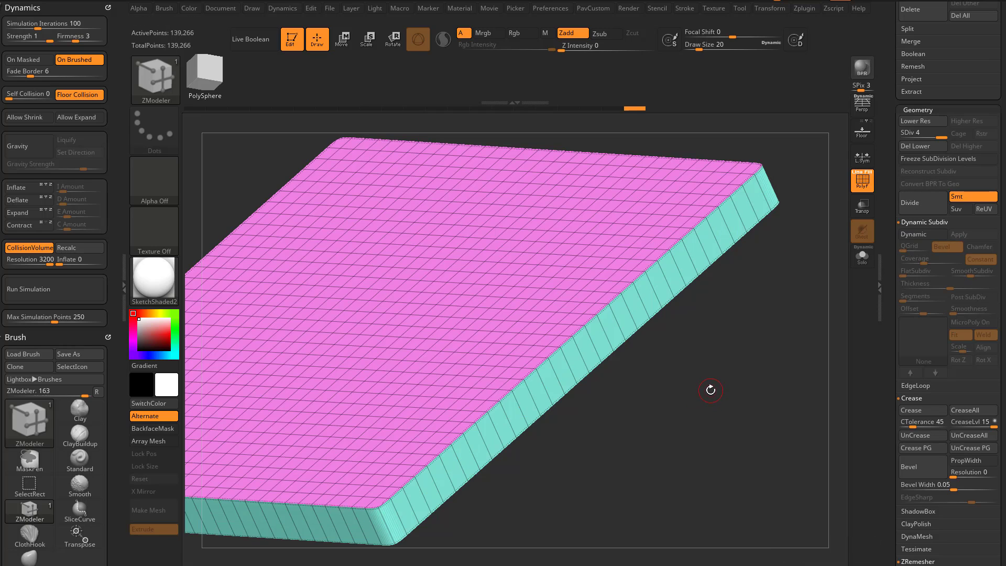
Step through SDiv levels 1 to 4 of the applied slab and compare them with the polyframe shown and hidden
{"action": "left_click_drag", "start_coordinate": [910, 134], "coordinate": [899, 135]}
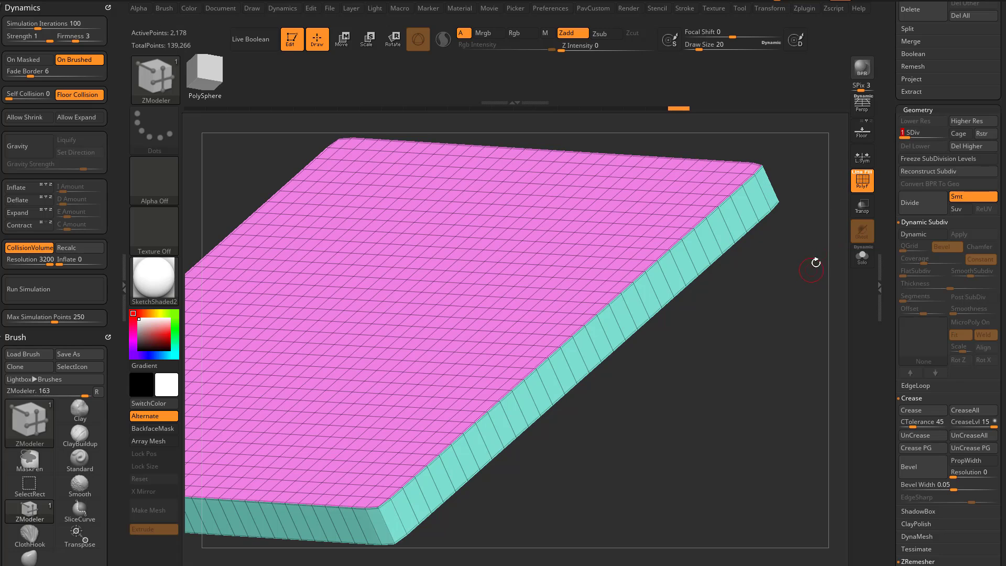
{"action": "left_click", "coordinate": [911, 133]}
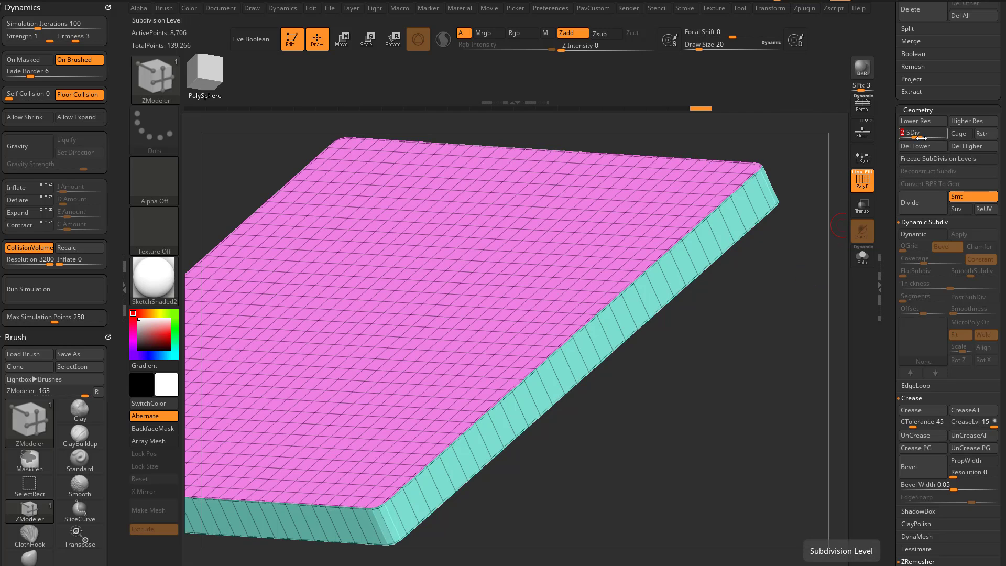
{"action": "left_click", "coordinate": [865, 187]}
{"action": "left_click", "coordinate": [864, 187]}
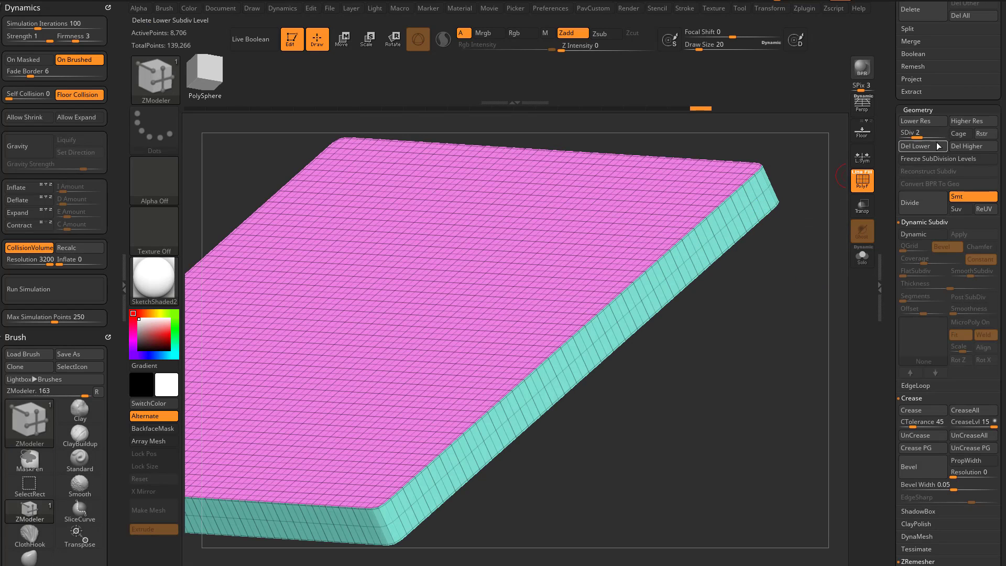
{"action": "left_click", "coordinate": [920, 132]}
{"action": "left_click", "coordinate": [863, 183]}
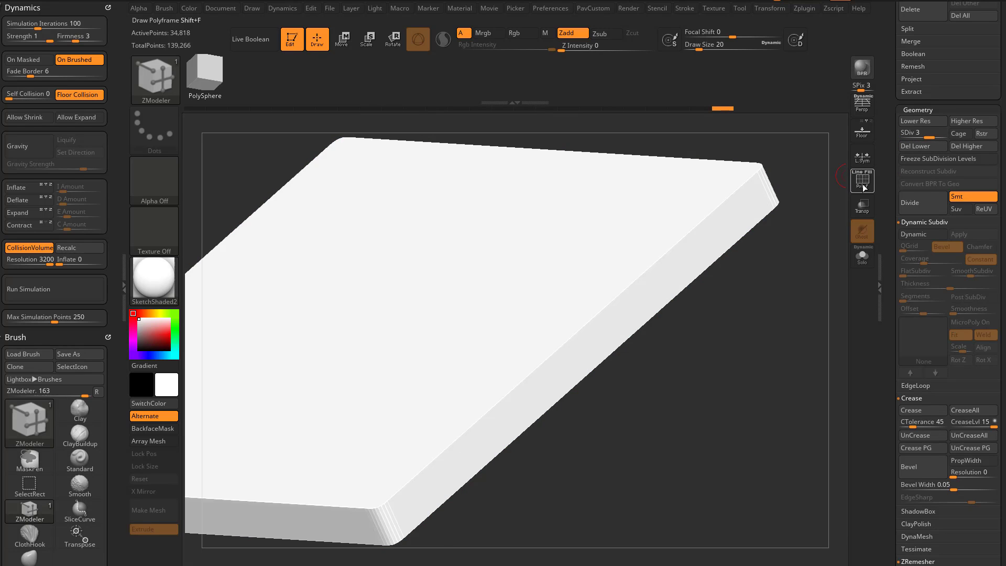
{"action": "left_click", "coordinate": [863, 184]}
{"action": "left_click", "coordinate": [940, 134]}
{"action": "left_click", "coordinate": [863, 183]}
{"action": "left_click", "coordinate": [863, 183]}
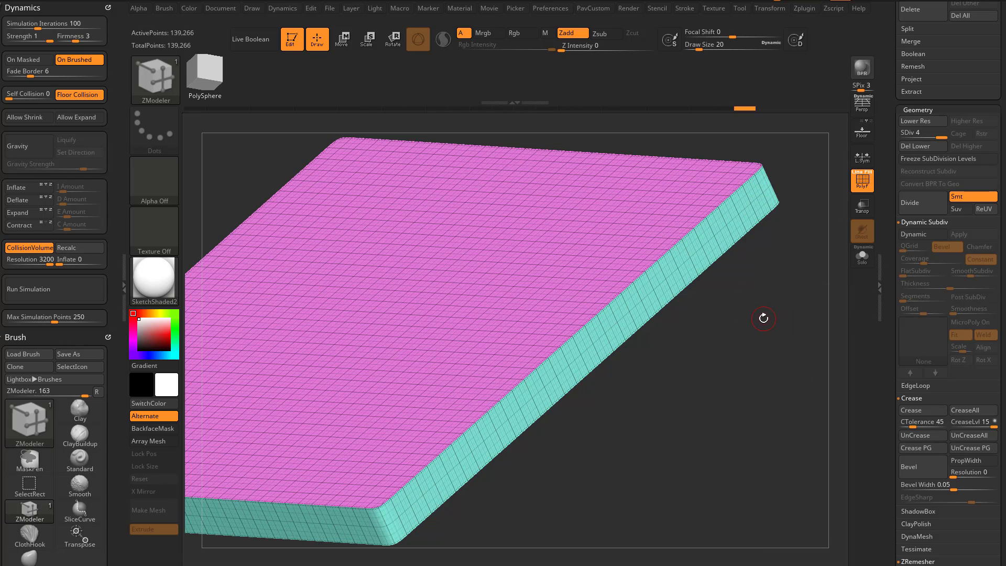
Undo the applied subdivision to return to the dynamic preview with Post SubDiv off
{"action": "left_click_drag", "start_coordinate": [767, 321], "coordinate": [847, 250]}
{"action": "key", "text": "ctrl+z"}
{"action": "key", "text": "ctrl+z"}
{"action": "key", "text": "ctrl+z"}
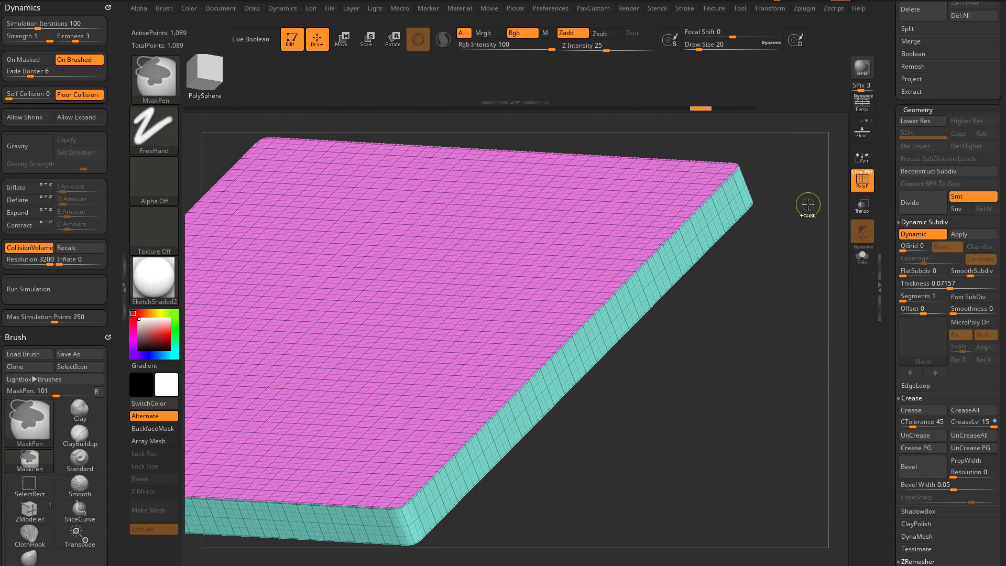
Lower SmoothSubdiv to 1 and set the thickness Segments to 3
{"action": "left_click_drag", "start_coordinate": [806, 210], "coordinate": [802, 298]}
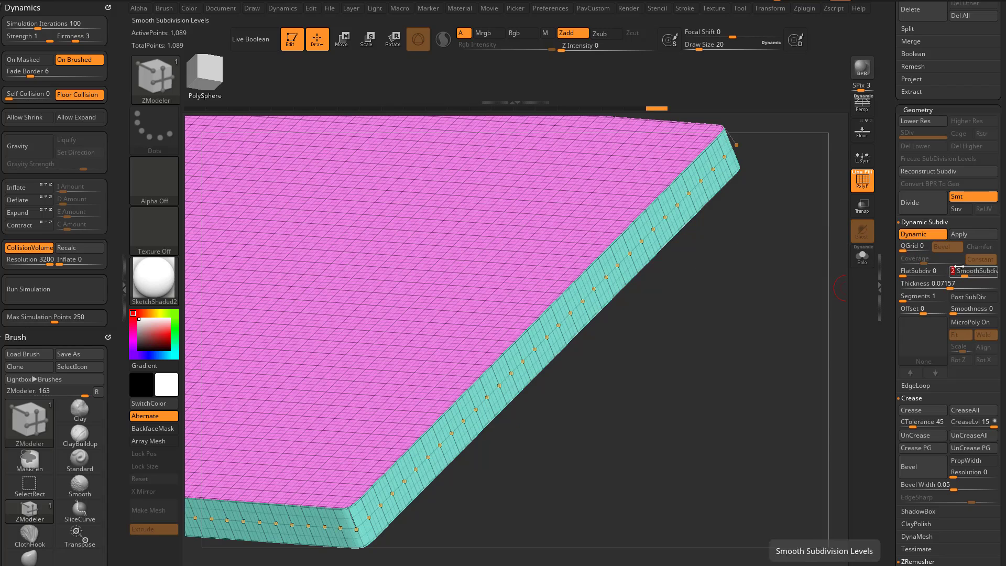
{"action": "left_click_drag", "start_coordinate": [827, 290], "coordinate": [473, 267]}
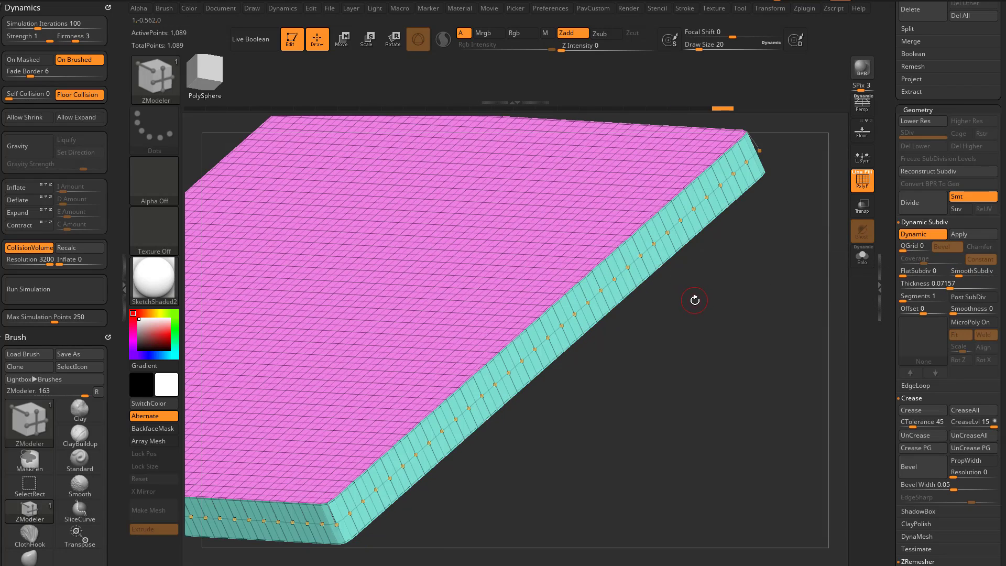
{"action": "right_click_drag", "start_coordinate": [752, 313], "coordinate": [829, 325], "text": "ctrl"}
{"action": "left_click", "coordinate": [911, 297]}
{"action": "left_click", "coordinate": [910, 297]}
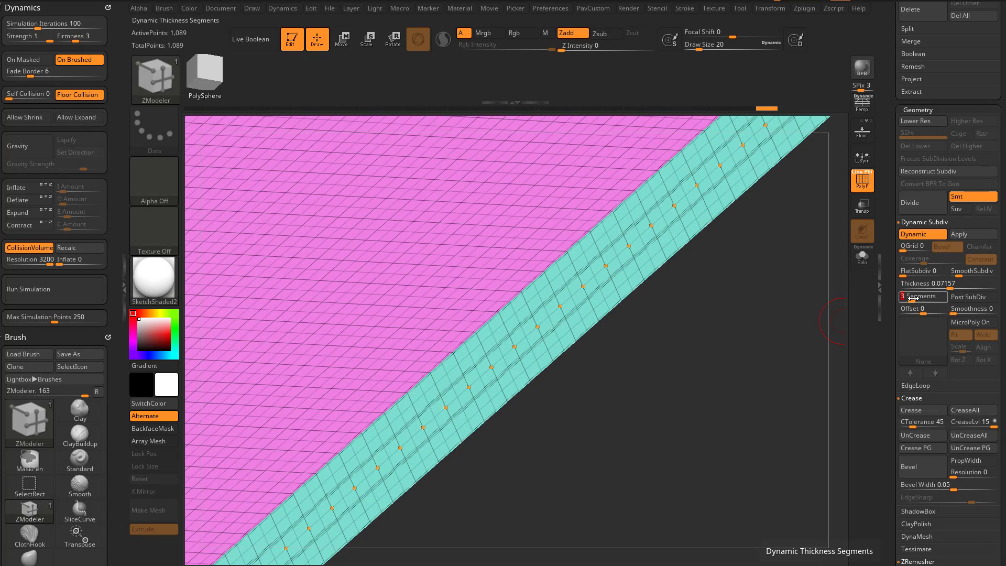
Inspect the three-segment side, apply the dynamic subdivision to the mesh, and undo back to the dynamic preview
{"action": "mouse_move", "coordinate": [616, 346]}
{"action": "left_mouse_down"}
{"action": "mouse_move", "coordinate": [637, 361]}
{"action": "mouse_move", "coordinate": [610, 359]}
{"action": "mouse_move", "coordinate": [635, 350]}
{"action": "left_mouse_up"}
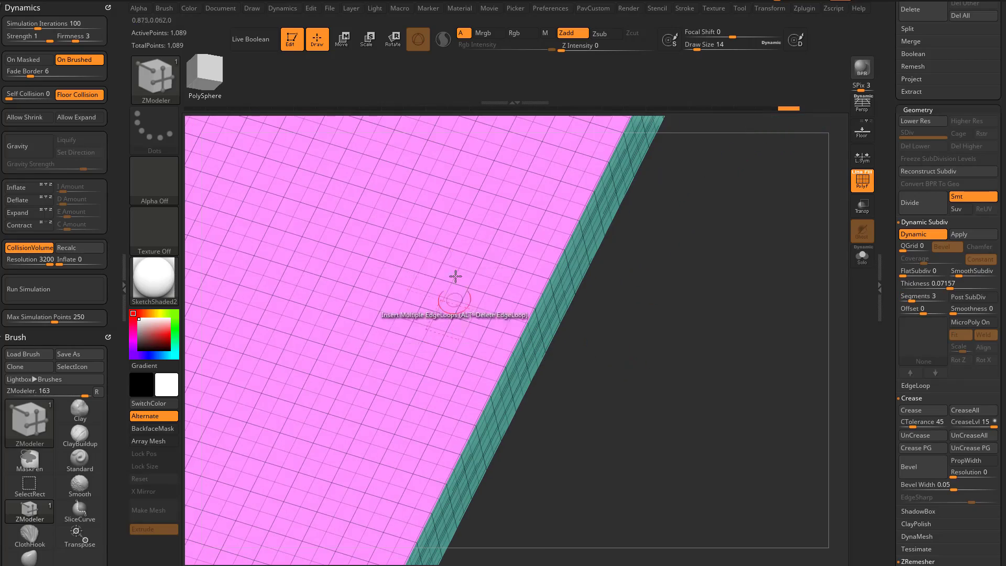
{"action": "left_click_drag", "start_coordinate": [524, 398], "coordinate": [491, 303]}
{"action": "right_click_drag", "start_coordinate": [625, 351], "coordinate": [633, 321], "text": "ctrl"}
{"action": "left_click_drag", "start_coordinate": [634, 321], "coordinate": [671, 346]}
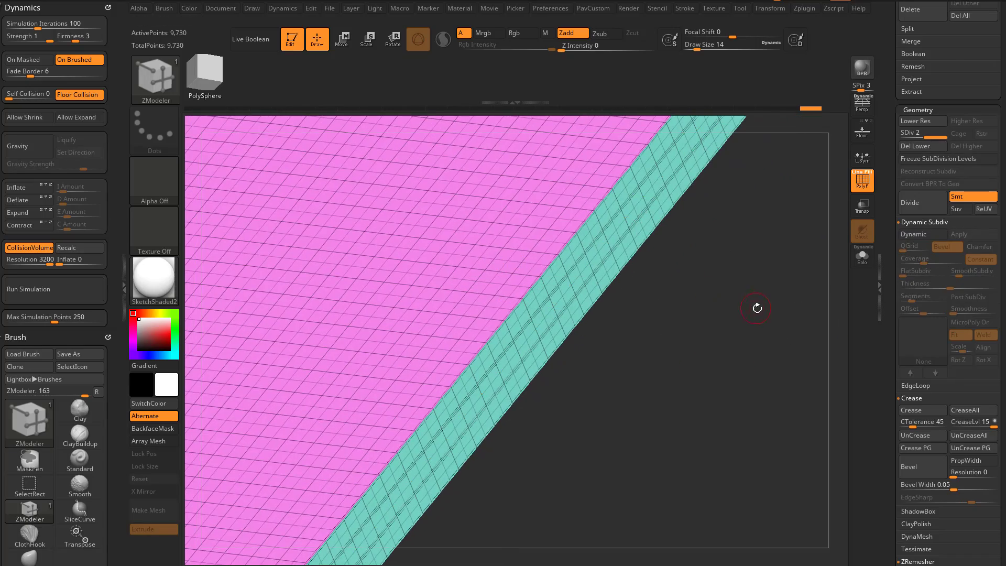
{"action": "left_click_drag", "start_coordinate": [759, 303], "coordinate": [812, 247]}
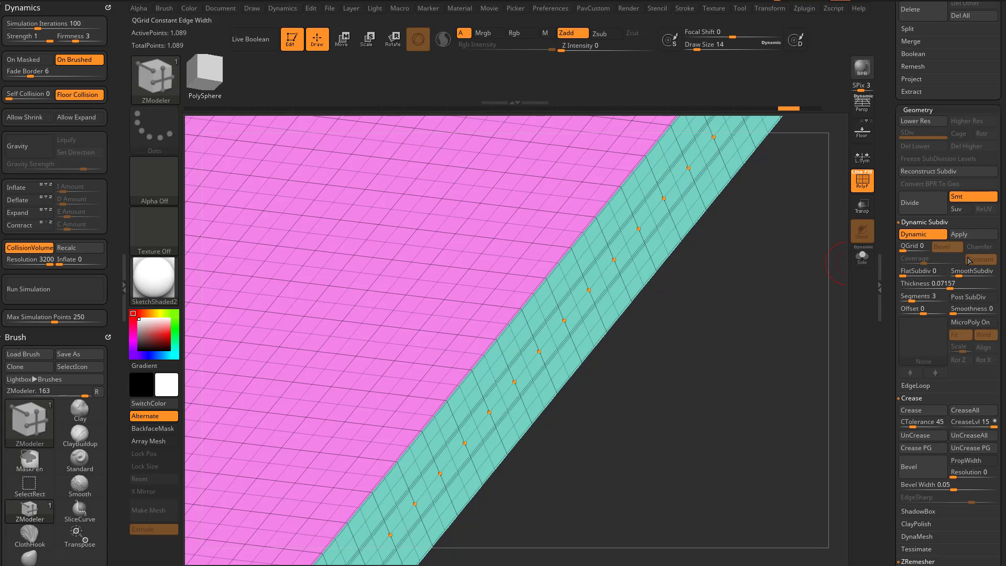
Turn Post SubDiv back on and set the thickness Segments to 4
{"action": "left_click", "coordinate": [971, 299]}
{"action": "left_click_drag", "start_coordinate": [784, 347], "coordinate": [835, 329]}
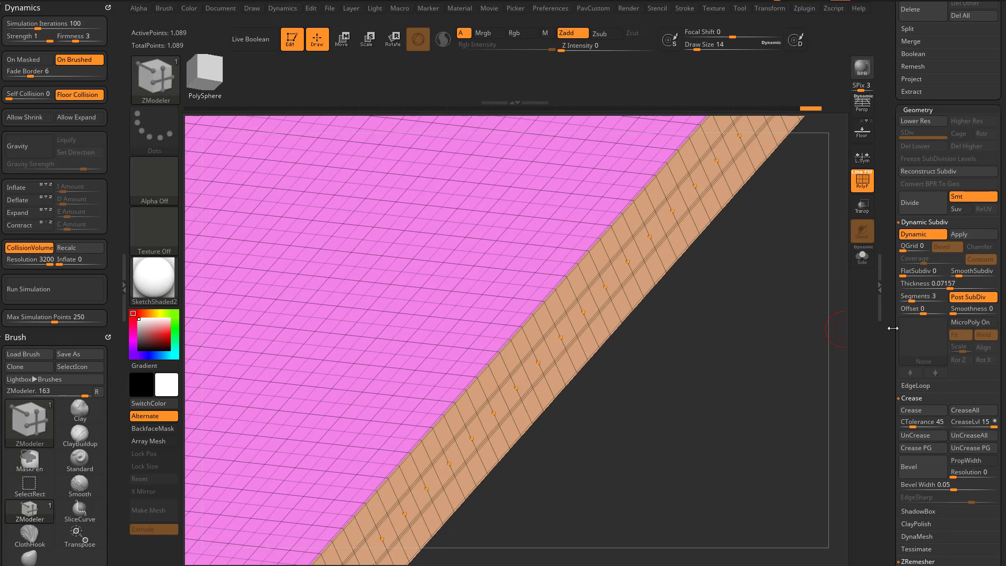
{"action": "left_click_drag", "start_coordinate": [912, 302], "coordinate": [921, 302]}
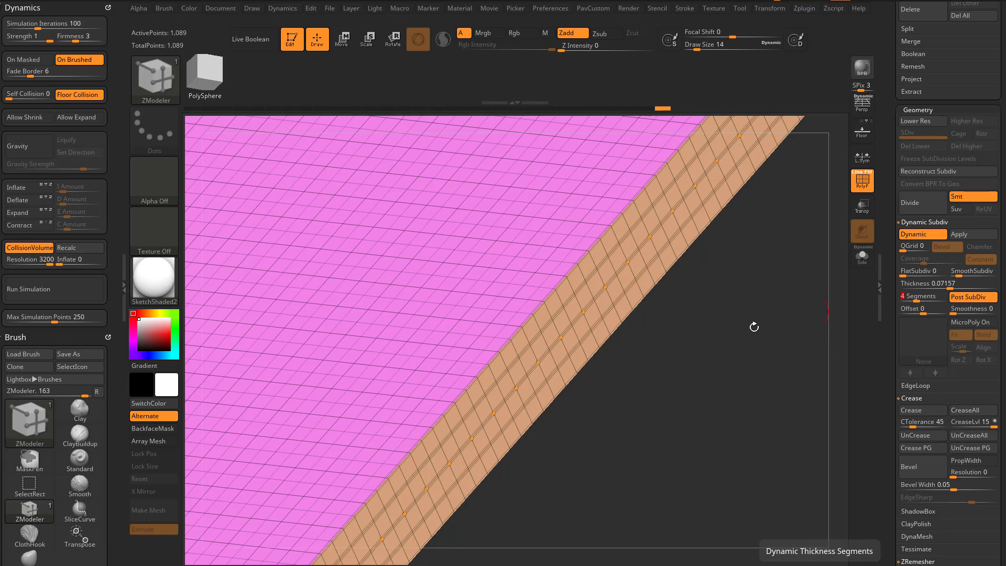
Apply the four-segment dynamic subdivision to the mesh and try to reconstruct its lower subdivision levels
{"action": "left_click_drag", "start_coordinate": [729, 337], "coordinate": [808, 318]}
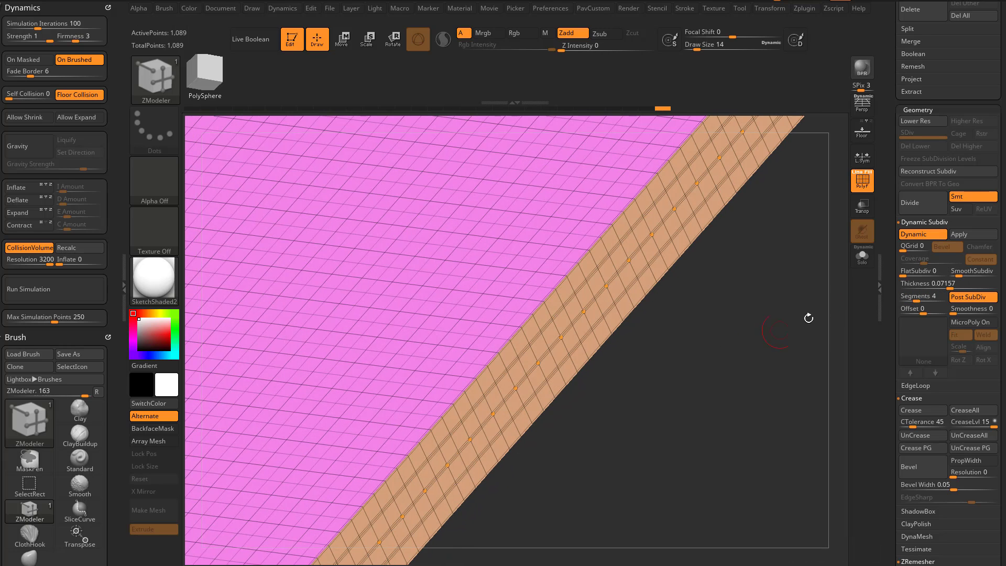
{"action": "left_click", "coordinate": [972, 233]}
{"action": "left_click", "coordinate": [929, 172]}
Smooth a stretch along the upper side edge of the applied slab
{"action": "mouse_move", "coordinate": [785, 352]}
{"action": "left_mouse_down"}
{"action": "mouse_move", "coordinate": [780, 336]}
{"action": "mouse_move", "coordinate": [788, 354]}
{"action": "mouse_move", "coordinate": [775, 367]}
{"action": "mouse_move", "coordinate": [789, 376]}
{"action": "mouse_move", "coordinate": [774, 360]}
{"action": "left_mouse_up"}
{"action": "key", "text": "s"}
{"action": "left_click", "coordinate": [790, 355]}
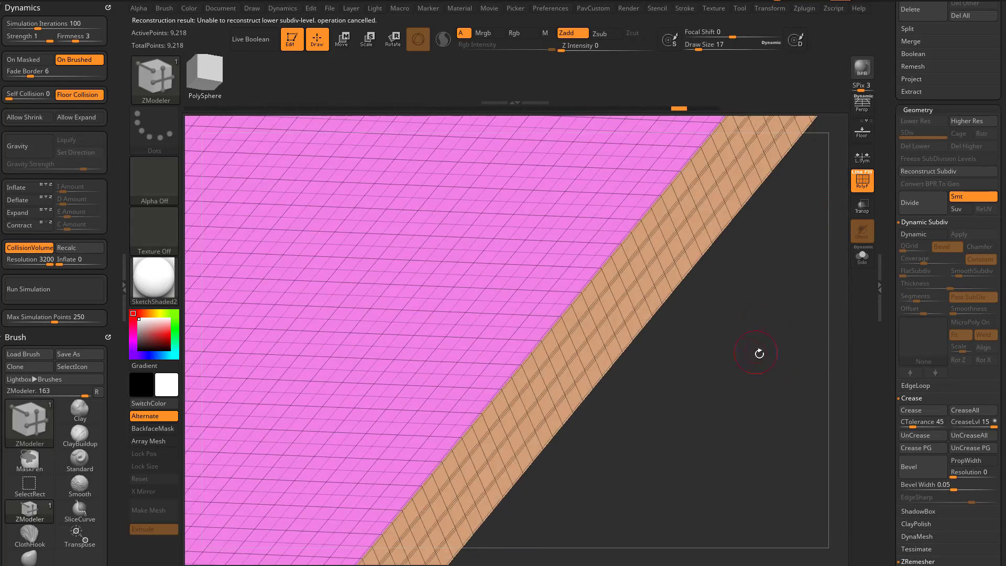
{"action": "mouse_move", "coordinate": [617, 299]}
{"action": "left_mouse_down", "text": "shift"}
{"action": "mouse_move", "coordinate": [588, 309]}
{"action": "mouse_move", "coordinate": [445, 449]}
{"action": "mouse_move", "coordinate": [548, 341]}
{"action": "mouse_move", "coordinate": [485, 424]}
{"action": "left_mouse_up", "text": "shift"}
{"action": "mouse_move", "coordinate": [746, 344]}
{"action": "left_mouse_down"}
{"action": "mouse_move", "coordinate": [676, 380]}
{"action": "mouse_move", "coordinate": [718, 366]}
{"action": "mouse_move", "coordinate": [639, 292]}
{"action": "mouse_move", "coordinate": [649, 238]}
{"action": "mouse_move", "coordinate": [472, 400]}
{"action": "mouse_move", "coordinate": [727, 173]}
{"action": "left_mouse_up"}
{"action": "left_click_drag", "start_coordinate": [770, 272], "coordinate": [740, 301]}
Switch to the Standard brush and undo the mesh changes back to the dynamic subdivision preview
{"action": "key", "text": "b"}
{"action": "key", "text": "s"}
{"action": "key", "text": "t"}
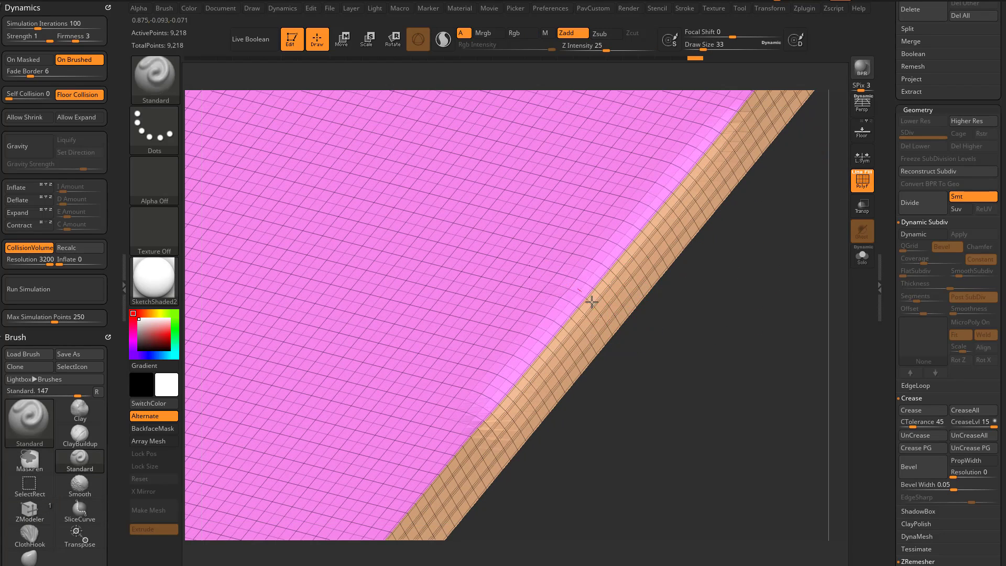
{"action": "left_click_drag", "start_coordinate": [674, 319], "coordinate": [717, 340]}
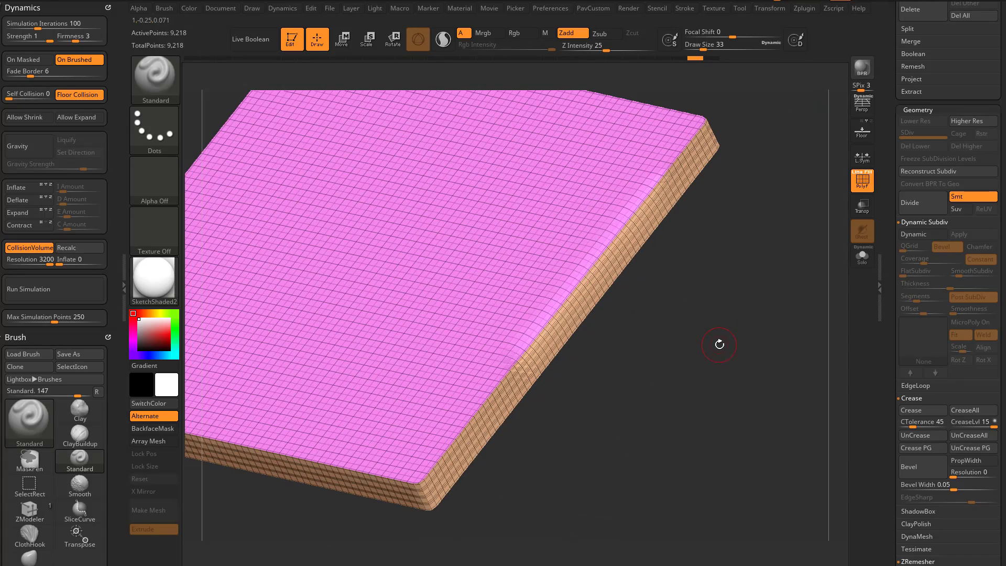
{"action": "key", "text": "d"}
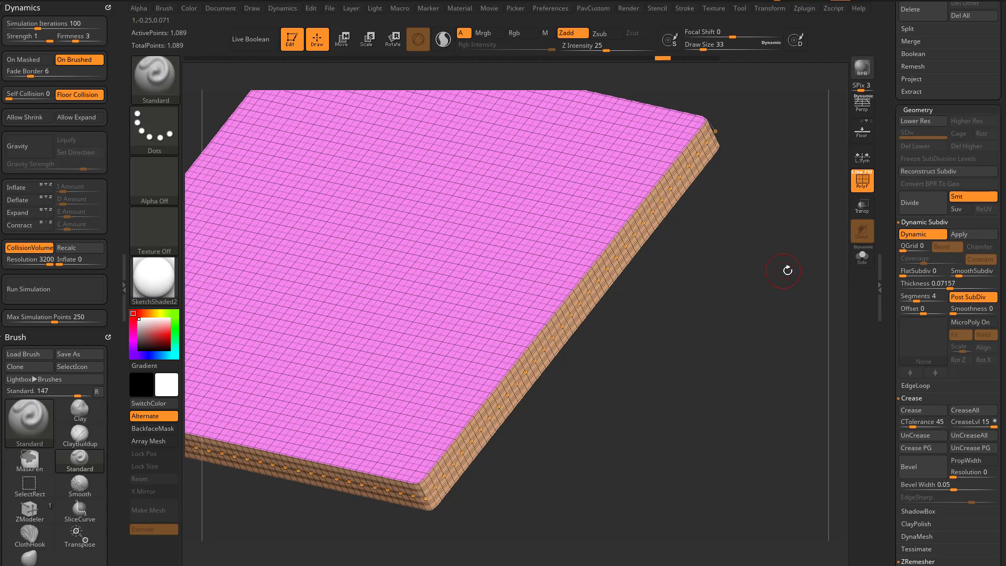
Apply the dynamic subdivision, reconstruct the lower subdivision levels as far as possible, and step the slab up to SDiv 3
{"action": "left_click", "coordinate": [972, 234]}
{"action": "left_click", "coordinate": [921, 170]}
{"action": "left_click", "coordinate": [923, 171]}
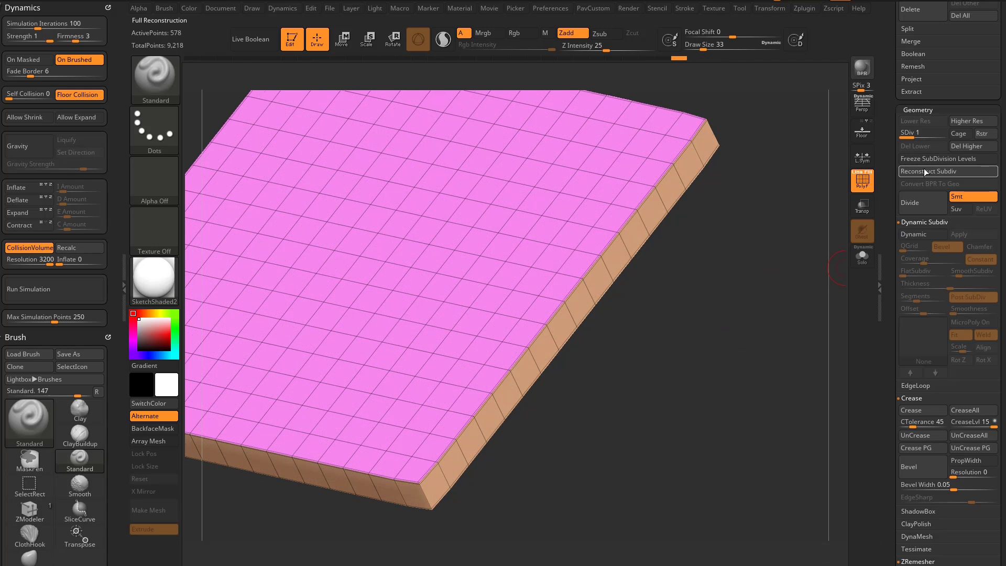
{"action": "left_click", "coordinate": [923, 170]}
{"action": "left_click_drag", "start_coordinate": [745, 307], "coordinate": [748, 302]}
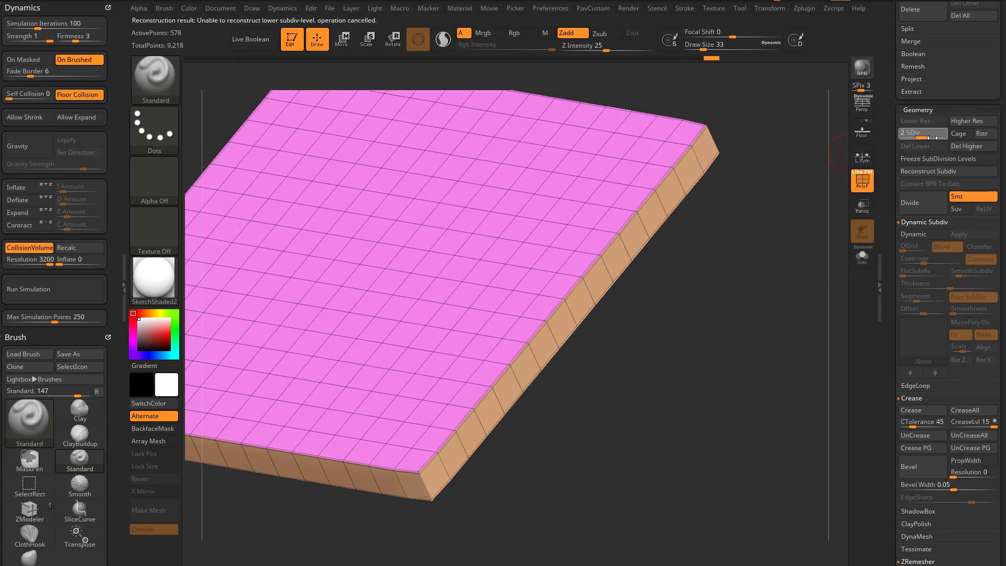
{"action": "left_click_drag", "start_coordinate": [935, 137], "coordinate": [944, 138]}
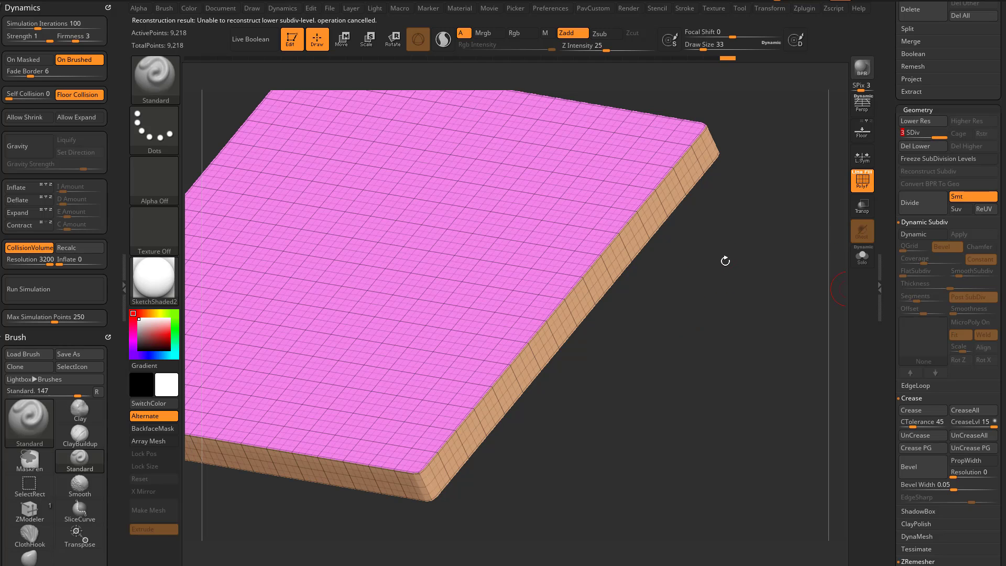
Undo back to the three-segment dynamic preview and turn Dynamic Subdiv off to show the bare plane
{"action": "key", "text": "ctrl+d"}
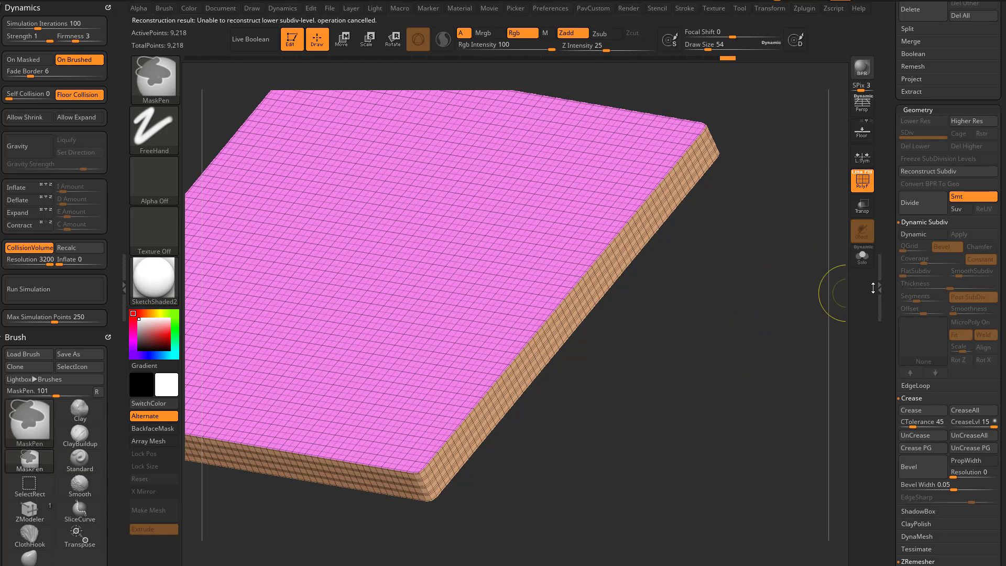
{"action": "key", "text": "d"}
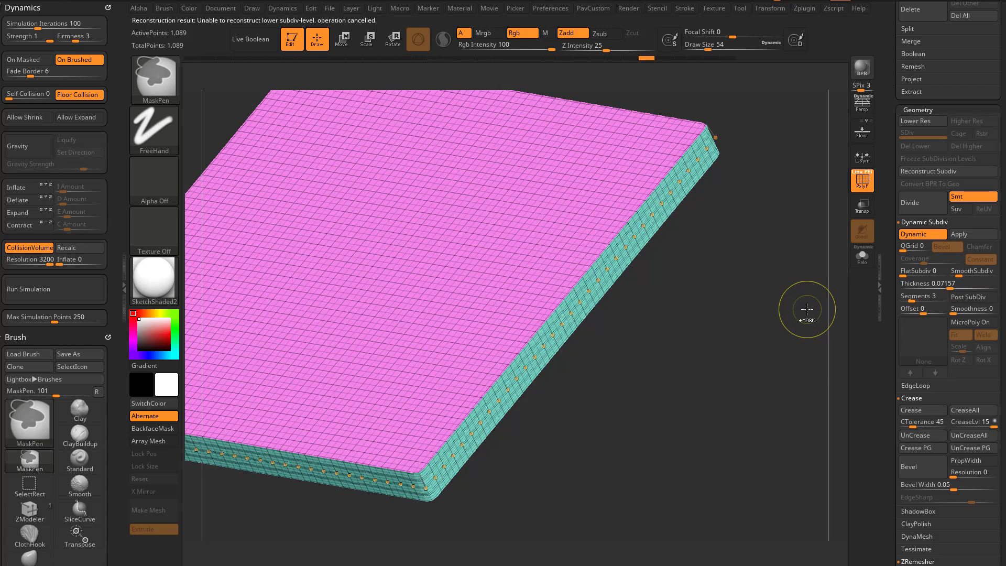
{"action": "key", "text": "shift+d"}
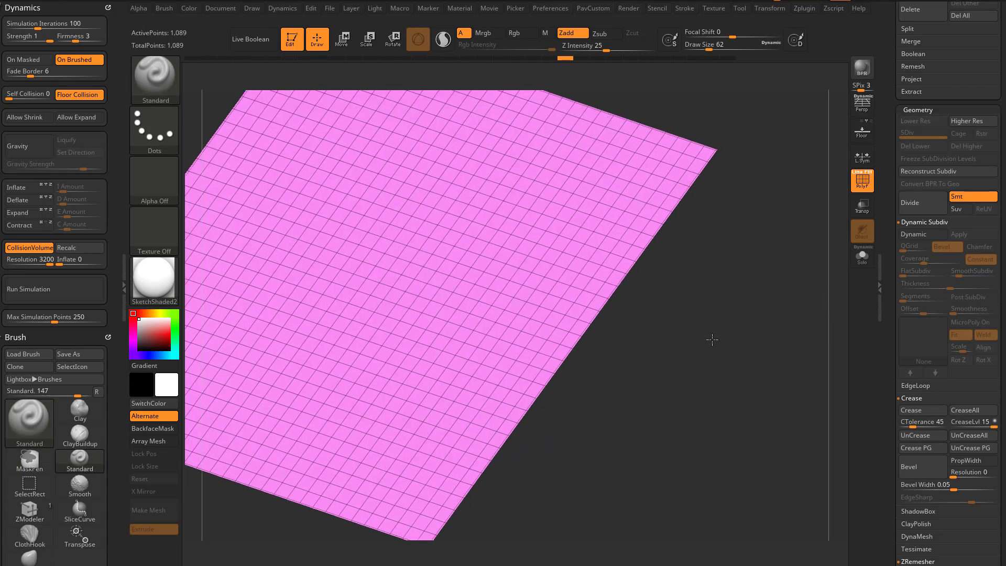
Check the plane's border up close and remove all creases from it
{"action": "left_click_drag", "start_coordinate": [711, 340], "coordinate": [696, 339]}
{"action": "mouse_move", "coordinate": [739, 296]}
{"action": "left_mouse_down", "text": "alt"}
{"action": "mouse_move", "coordinate": [684, 331]}
{"action": "mouse_move", "coordinate": [728, 388]}
{"action": "left_mouse_up", "text": "alt"}
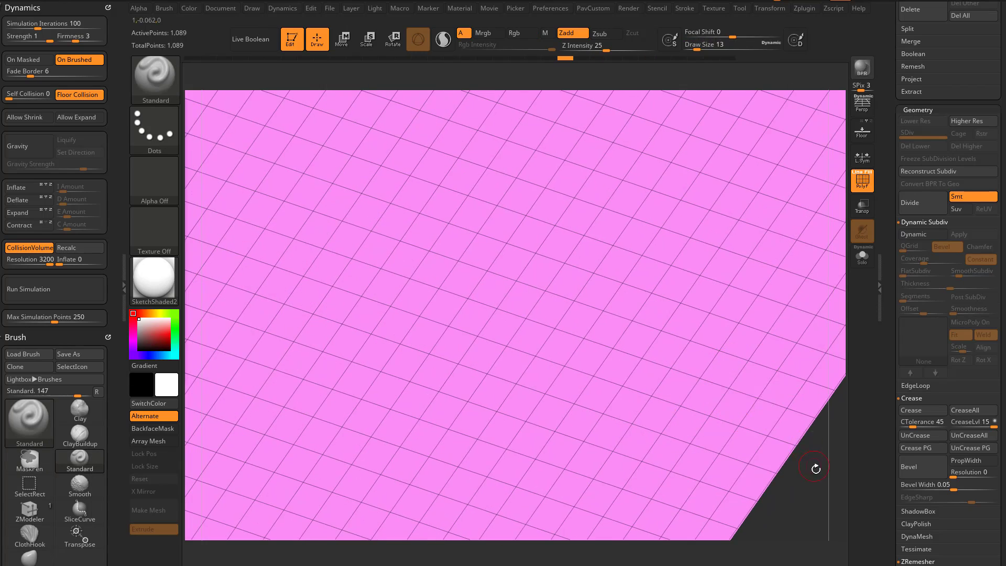
{"action": "mouse_move", "coordinate": [815, 470]}
{"action": "left_mouse_down", "text": "alt"}
{"action": "mouse_move", "coordinate": [730, 420]}
{"action": "mouse_move", "coordinate": [741, 410]}
{"action": "mouse_move", "coordinate": [619, 418]}
{"action": "mouse_move", "coordinate": [703, 464]}
{"action": "mouse_move", "coordinate": [710, 450]}
{"action": "mouse_move", "coordinate": [682, 377]}
{"action": "mouse_move", "coordinate": [815, 354]}
{"action": "left_mouse_up", "text": "alt"}
{"action": "key", "text": "s"}
{"action": "key", "text": "s"}
{"action": "key", "text": "bracketleft"}
{"action": "scroll", "coordinate": [922, 346], "scroll_direction": "down", "scroll_amount": 3}
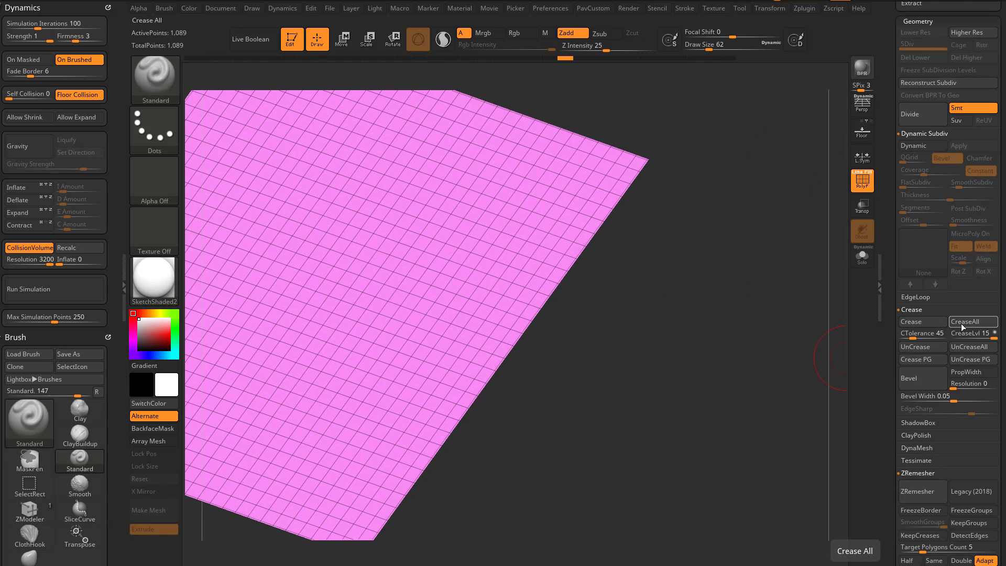
{"action": "left_click", "coordinate": [968, 348]}
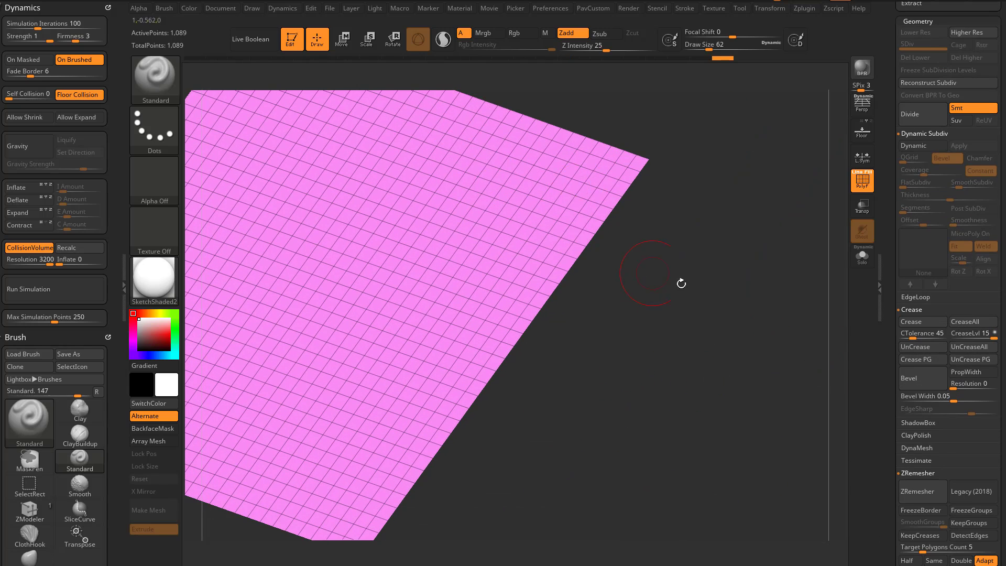
Turn Dynamic Subdiv back on and set the Thickness to 0.09658
{"action": "mouse_move", "coordinate": [698, 297]}
{"action": "left_mouse_down", "text": "alt"}
{"action": "mouse_move", "coordinate": [740, 297]}
{"action": "mouse_move", "coordinate": [743, 313]}
{"action": "mouse_move", "coordinate": [712, 317]}
{"action": "left_mouse_up", "text": "alt"}
{"action": "key", "text": "s"}
{"action": "left_click", "coordinate": [738, 315]}
{"action": "key", "text": "s"}
{"action": "left_click_drag", "start_coordinate": [712, 317], "coordinate": [713, 322]}
{"action": "left_click", "coordinate": [922, 146]}
{"action": "left_click_drag", "start_coordinate": [757, 267], "coordinate": [801, 266], "text": "alt"}
{"action": "mouse_move", "coordinate": [945, 199]}
{"action": "left_mouse_down"}
{"action": "mouse_move", "coordinate": [908, 196]}
{"action": "mouse_move", "coordinate": [963, 199]}
{"action": "left_mouse_up"}
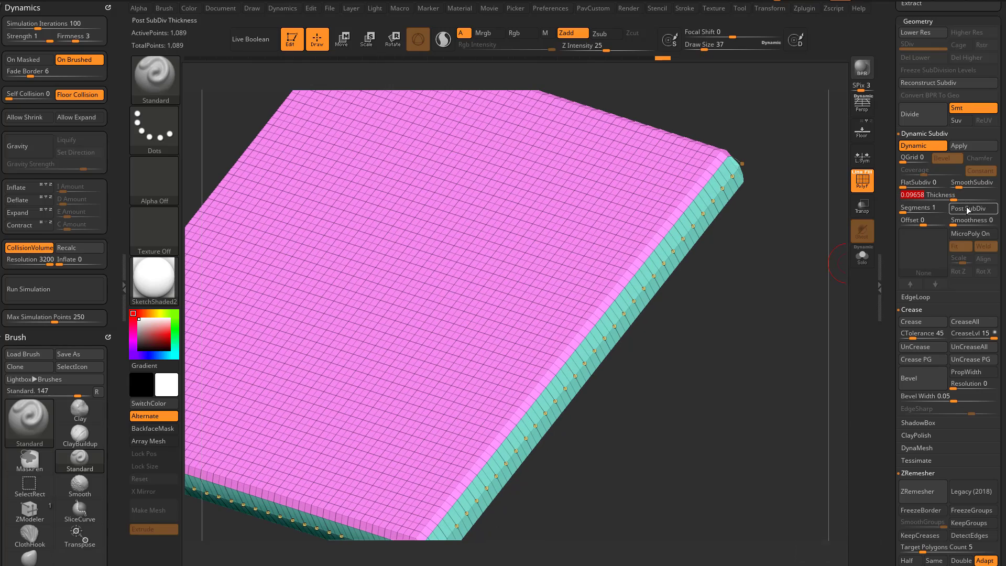
Turn Post SubDiv on, raise SmoothSubdiv to 2, and inspect the uncreased slab's sides
{"action": "left_click", "coordinate": [968, 209]}
{"action": "left_click_drag", "start_coordinate": [765, 278], "coordinate": [766, 303]}
{"action": "left_click_drag", "start_coordinate": [698, 184], "coordinate": [757, 362]}
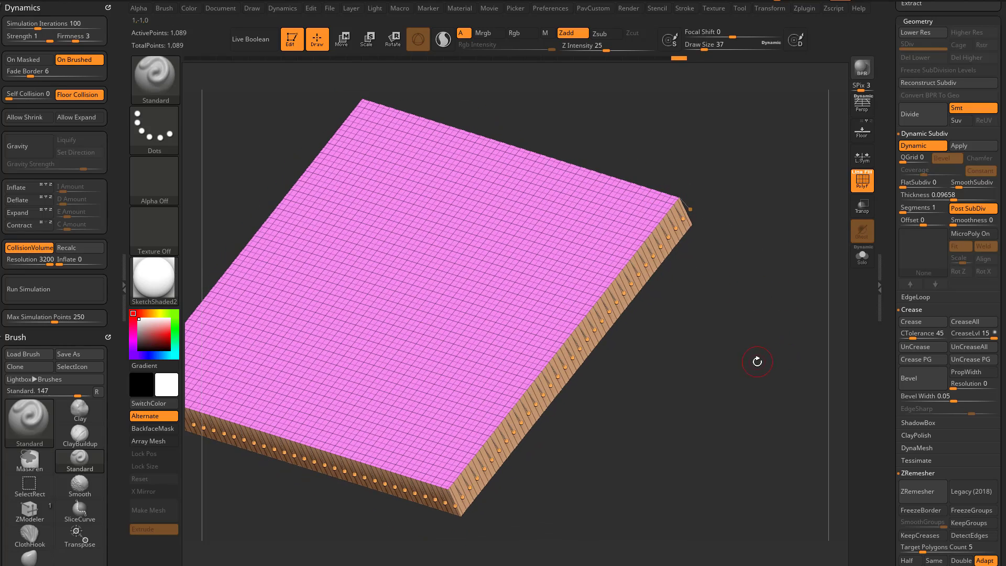
{"action": "left_click", "coordinate": [964, 183]}
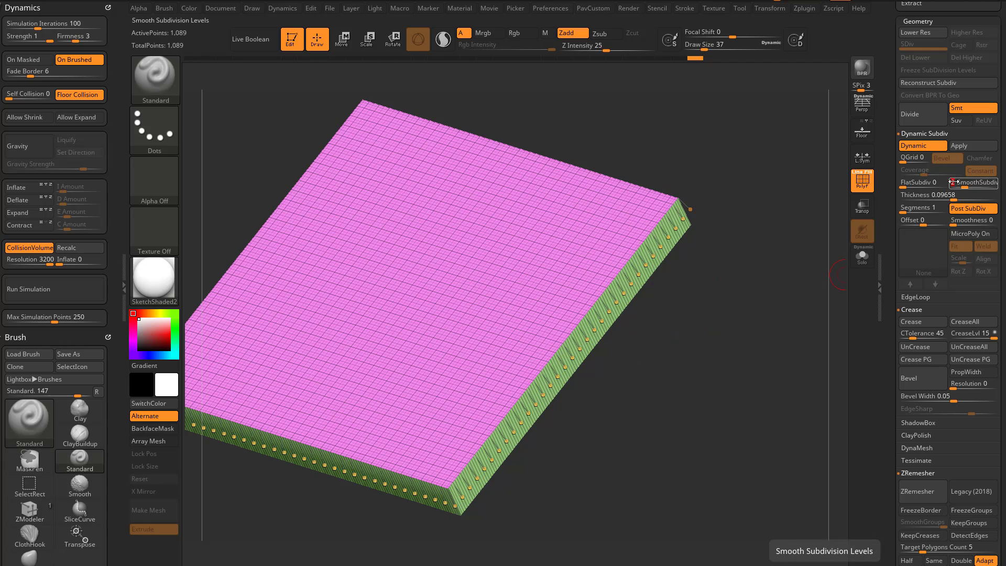
{"action": "left_click_drag", "start_coordinate": [805, 281], "coordinate": [811, 274]}
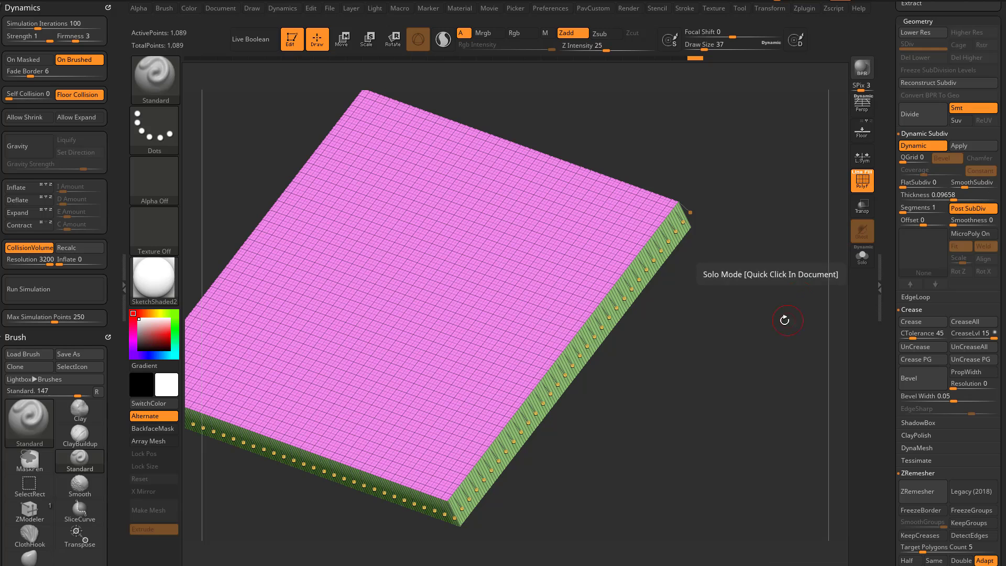
{"action": "left_click_drag", "start_coordinate": [774, 319], "coordinate": [763, 308]}
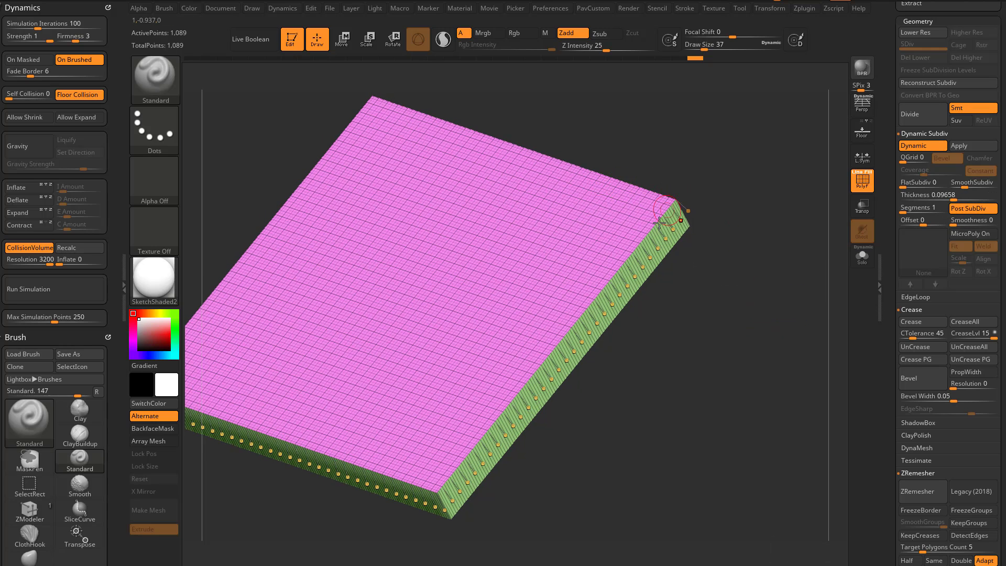
Turn Post SubDiv off and examine the slab's edges and corners
{"action": "left_click", "coordinate": [966, 208]}
{"action": "mouse_move", "coordinate": [730, 336]}
{"action": "left_mouse_down"}
{"action": "mouse_move", "coordinate": [757, 218]}
{"action": "mouse_move", "coordinate": [752, 351]}
{"action": "mouse_move", "coordinate": [772, 278]}
{"action": "mouse_move", "coordinate": [778, 353]}
{"action": "mouse_move", "coordinate": [768, 363]}
{"action": "mouse_move", "coordinate": [566, 201]}
{"action": "left_mouse_up"}
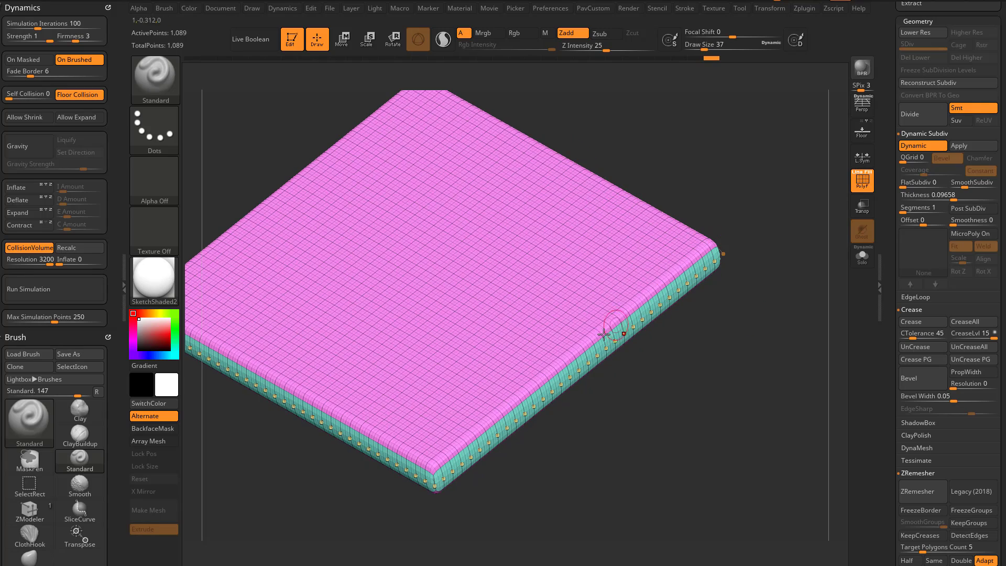
{"action": "left_click_drag", "start_coordinate": [732, 402], "coordinate": [734, 389]}
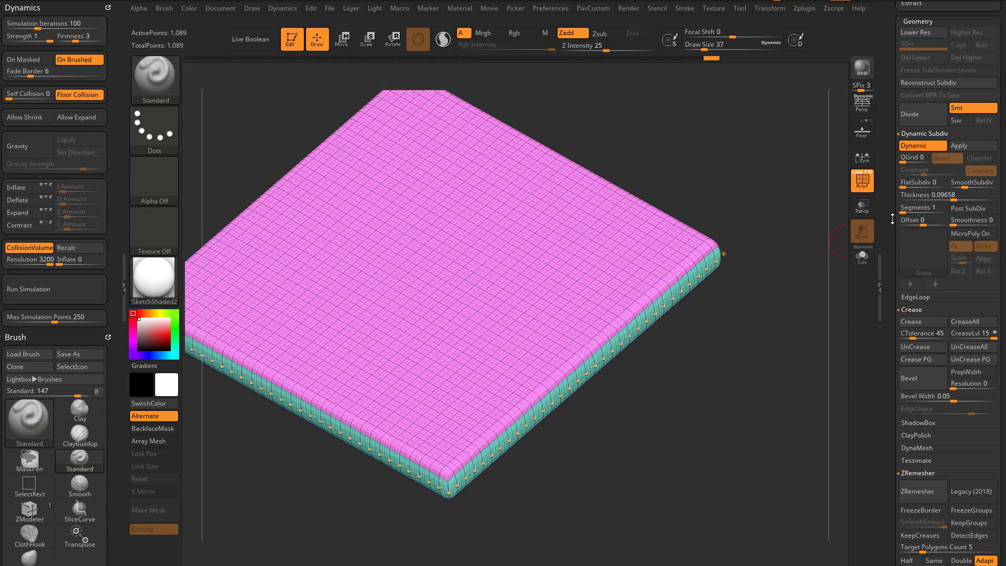
Crease the plane's border edges and inspect the slab's sides and corners
{"action": "scroll", "coordinate": [903, 285], "scroll_direction": "down", "scroll_amount": 1}
{"action": "left_click", "coordinate": [913, 314]}
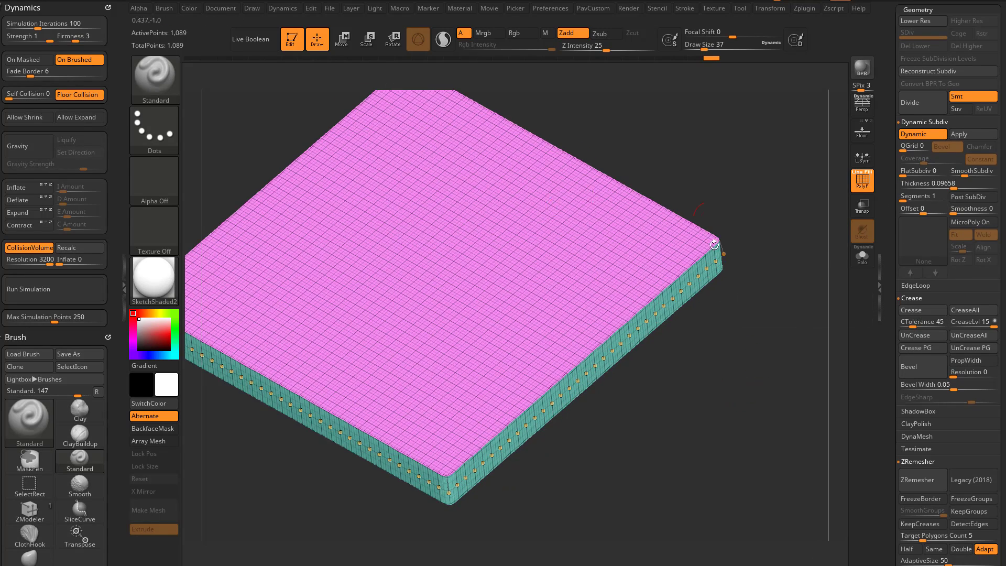
{"action": "left_click_drag", "start_coordinate": [754, 359], "coordinate": [805, 347]}
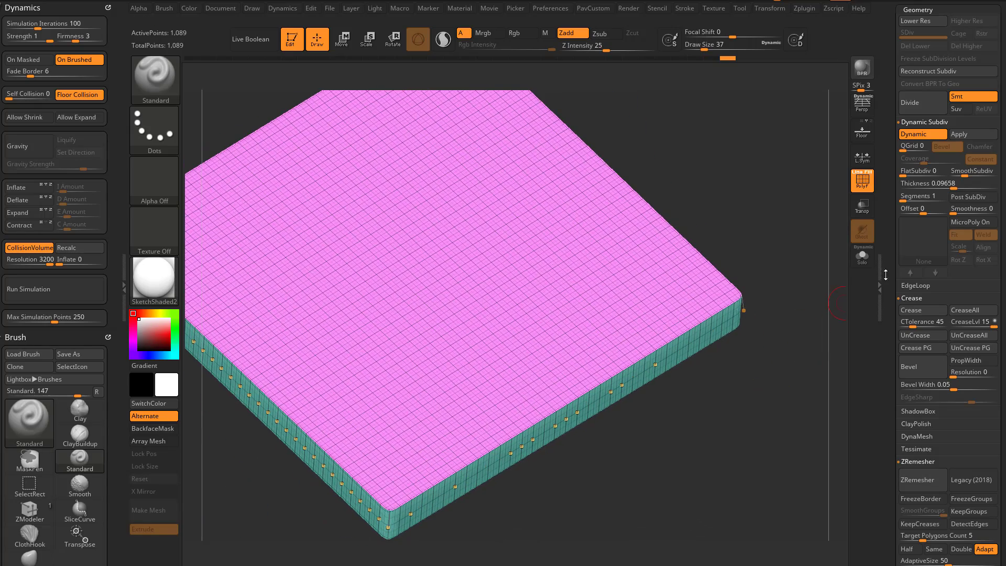
Switch Post SubDiv on and back off to compare its effect on the creased slab's corners
{"action": "left_click", "coordinate": [970, 199]}
{"action": "left_click_drag", "start_coordinate": [775, 231], "coordinate": [677, 239]}
{"action": "left_click_drag", "start_coordinate": [778, 293], "coordinate": [796, 311]}
{"action": "left_click", "coordinate": [964, 199]}
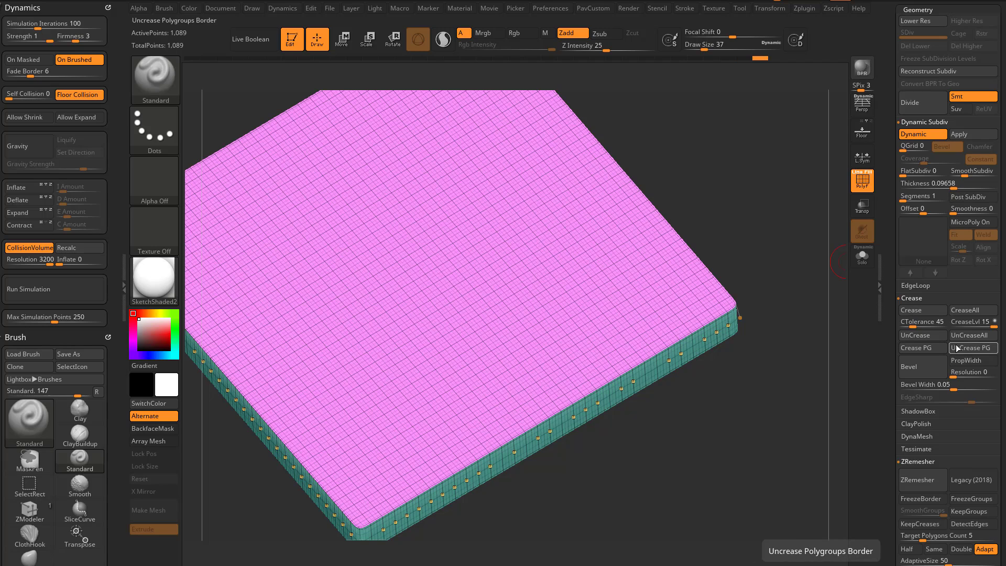
Remove the creases from the plane and turn Post SubDiv back on
{"action": "left_click", "coordinate": [915, 347]}
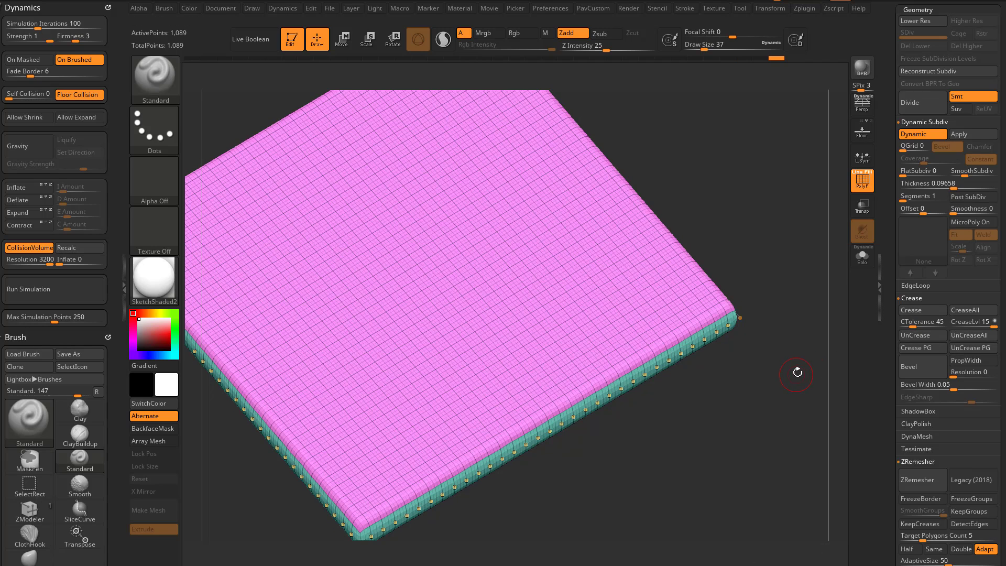
{"action": "left_click", "coordinate": [967, 197]}
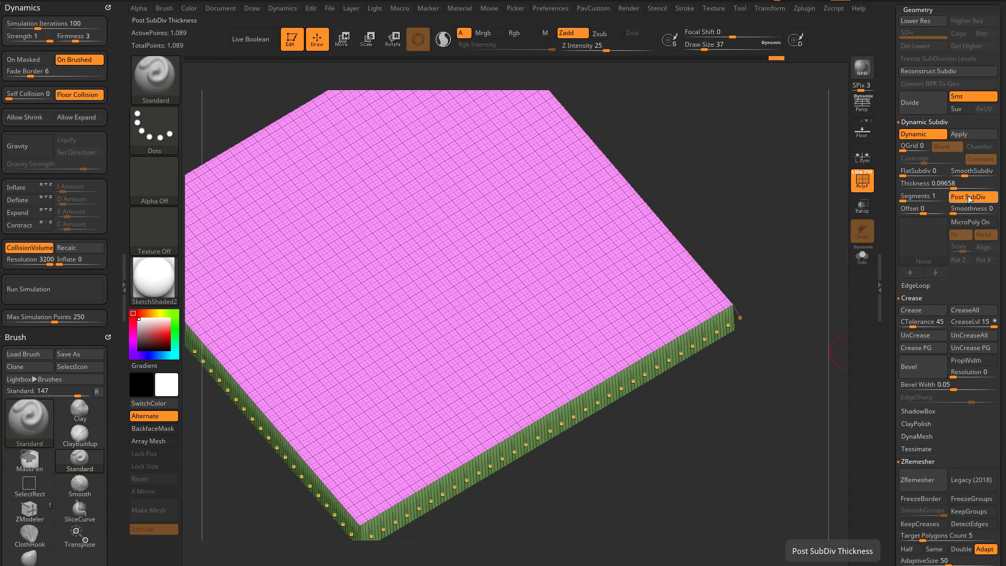
{"action": "left_click_drag", "start_coordinate": [769, 373], "coordinate": [754, 328]}
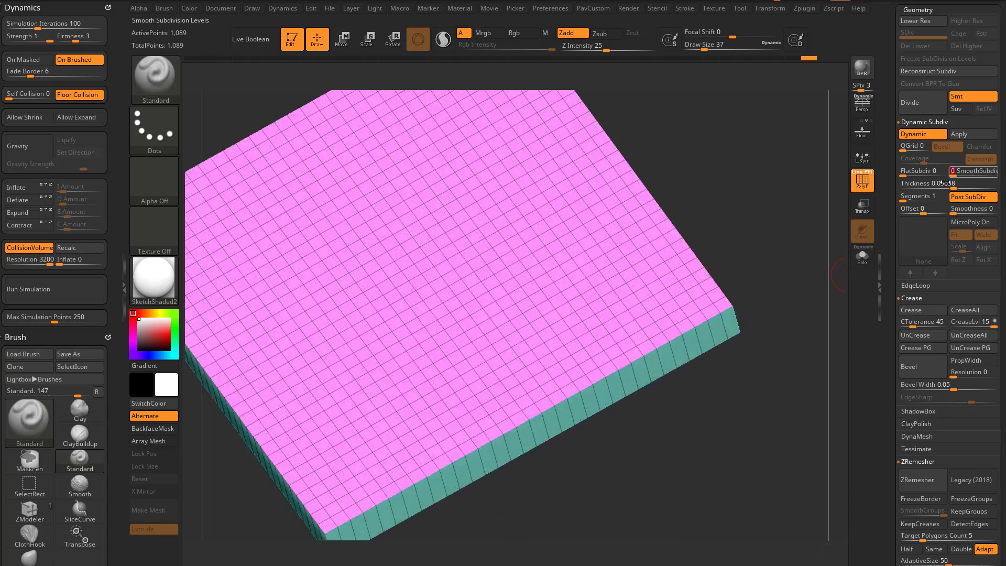
Set SmoothSubdiv to 1 and crease the plane's border again with Post SubDiv on
{"action": "left_click_drag", "start_coordinate": [827, 275], "coordinate": [791, 300]}
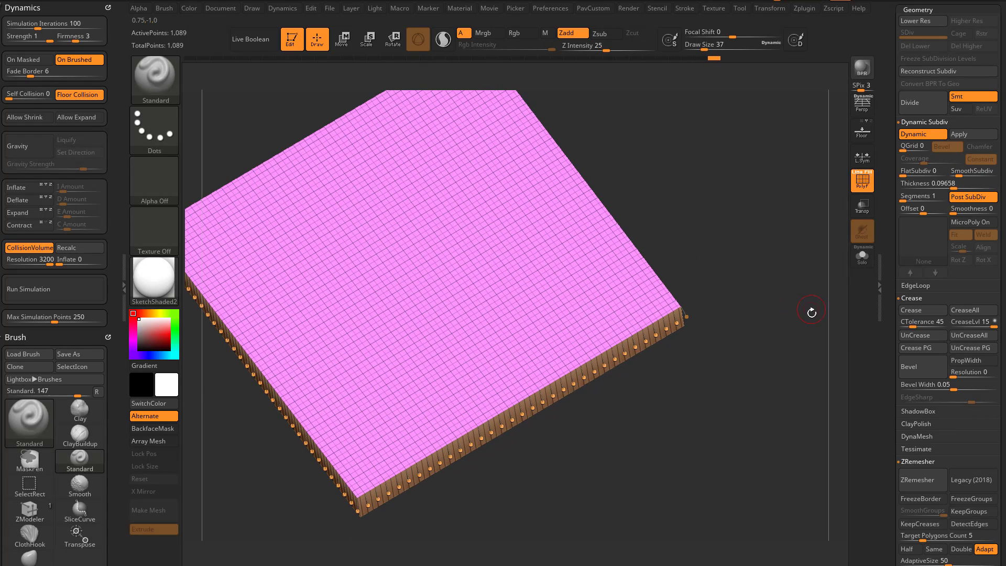
{"action": "left_click", "coordinate": [926, 316]}
{"action": "left_click_drag", "start_coordinate": [680, 294], "coordinate": [743, 328]}
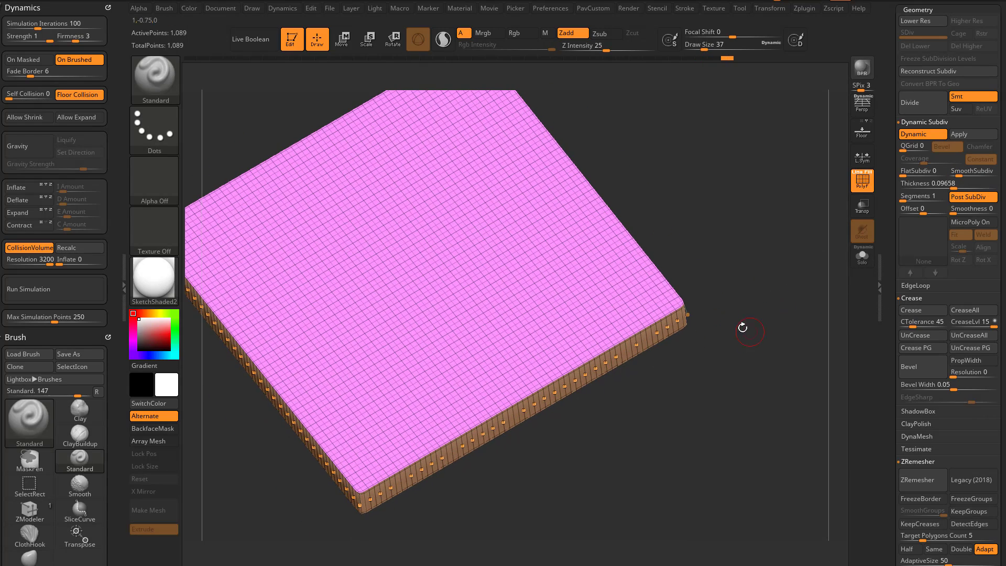
Turn Post SubDiv off, remove the border creases, and inspect the slab's edges from a low angle
{"action": "left_click", "coordinate": [970, 198]}
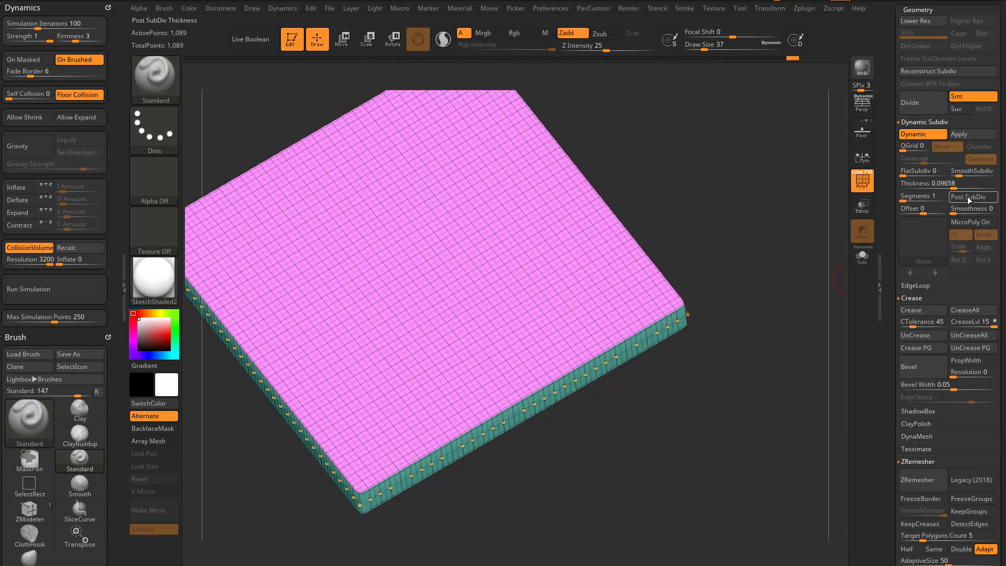
{"action": "left_click", "coordinate": [963, 347]}
{"action": "left_click_drag", "start_coordinate": [760, 322], "coordinate": [741, 254]}
{"action": "left_click_drag", "start_coordinate": [952, 185], "coordinate": [954, 185]}
{"action": "left_click_drag", "start_coordinate": [760, 194], "coordinate": [774, 243]}
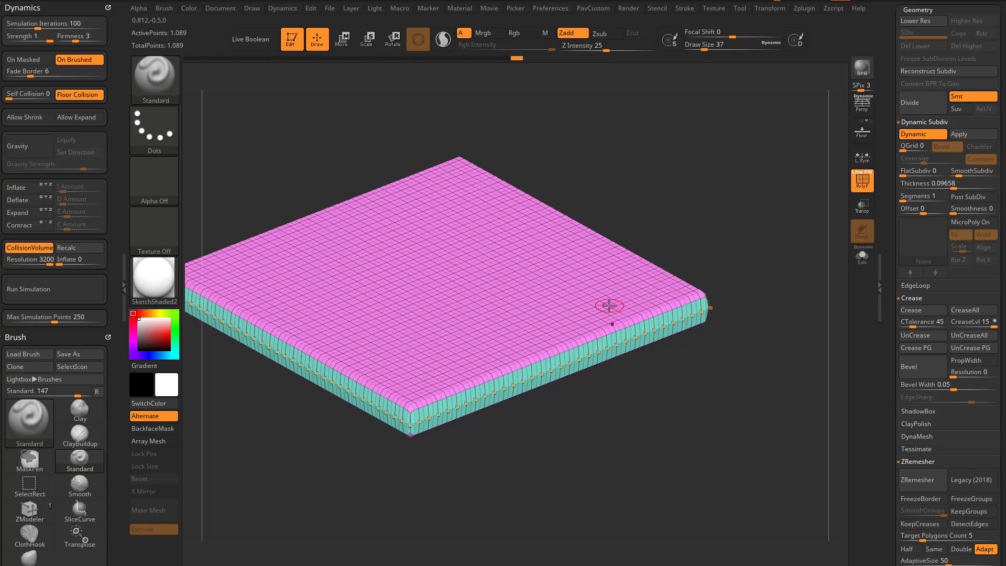
{"action": "left_click_drag", "start_coordinate": [792, 345], "coordinate": [794, 341]}
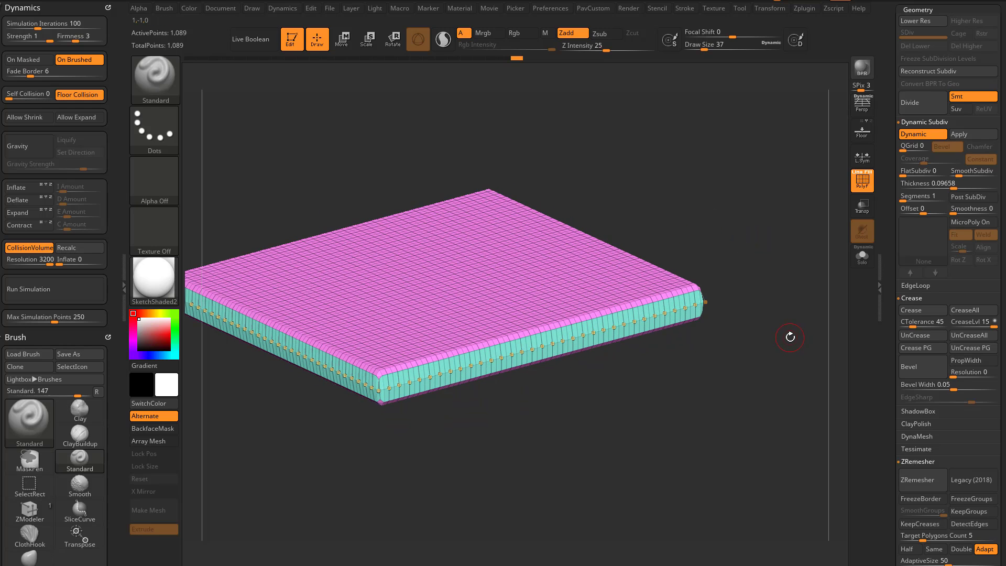
Set SmoothSubdiv to 2 and apply the dynamic subdivision to the mesh with Post SubDiv off
{"action": "left_click_drag", "start_coordinate": [962, 170], "coordinate": [964, 171]}
{"action": "left_click_drag", "start_coordinate": [797, 284], "coordinate": [812, 319]}
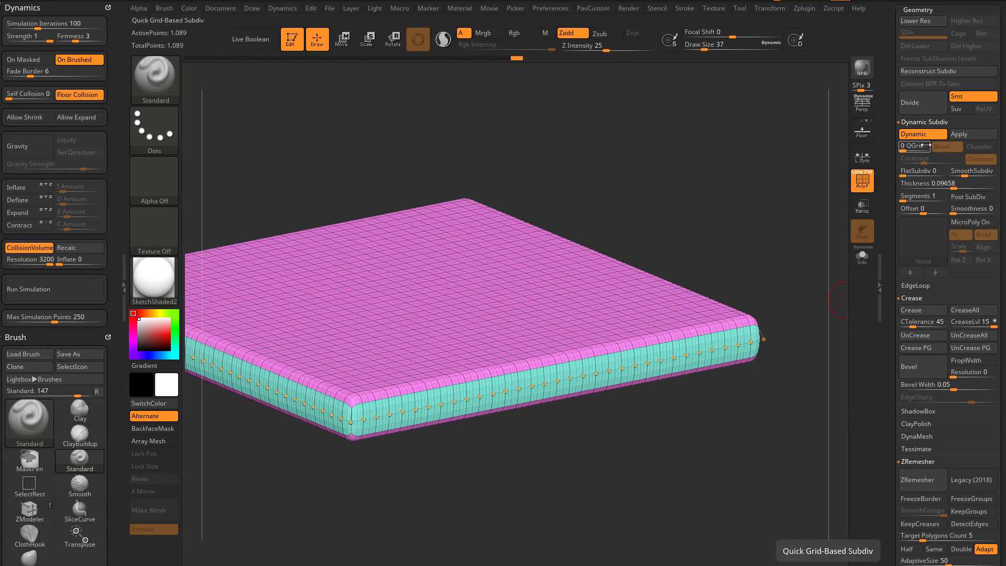
{"action": "left_click", "coordinate": [957, 134]}
Lower the applied slab to subdivision level 1 and inspect its base geometry
{"action": "left_click_drag", "start_coordinate": [805, 187], "coordinate": [773, 230]}
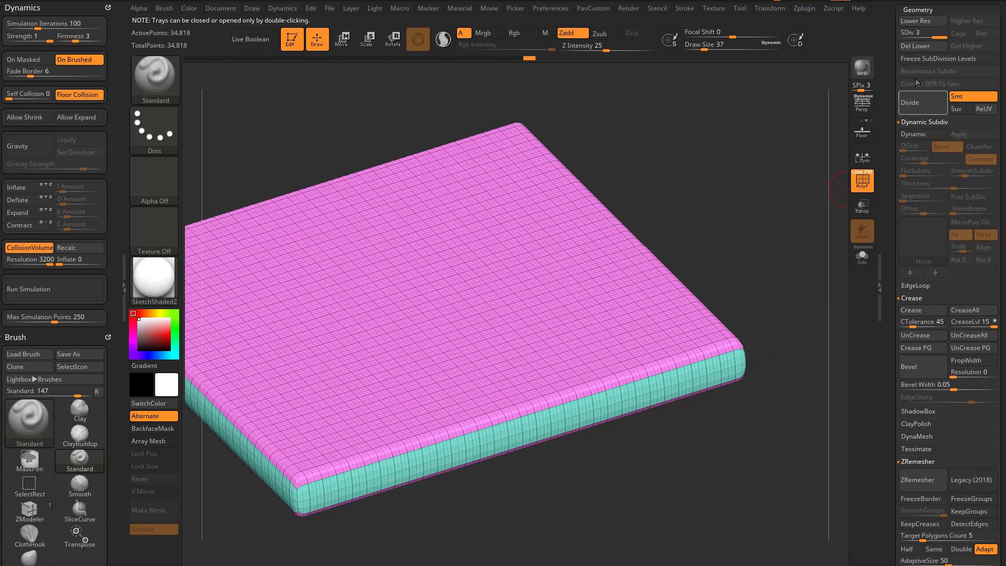
{"action": "left_click_drag", "start_coordinate": [900, 33], "coordinate": [928, 33]}
{"action": "left_click_drag", "start_coordinate": [805, 137], "coordinate": [770, 141]}
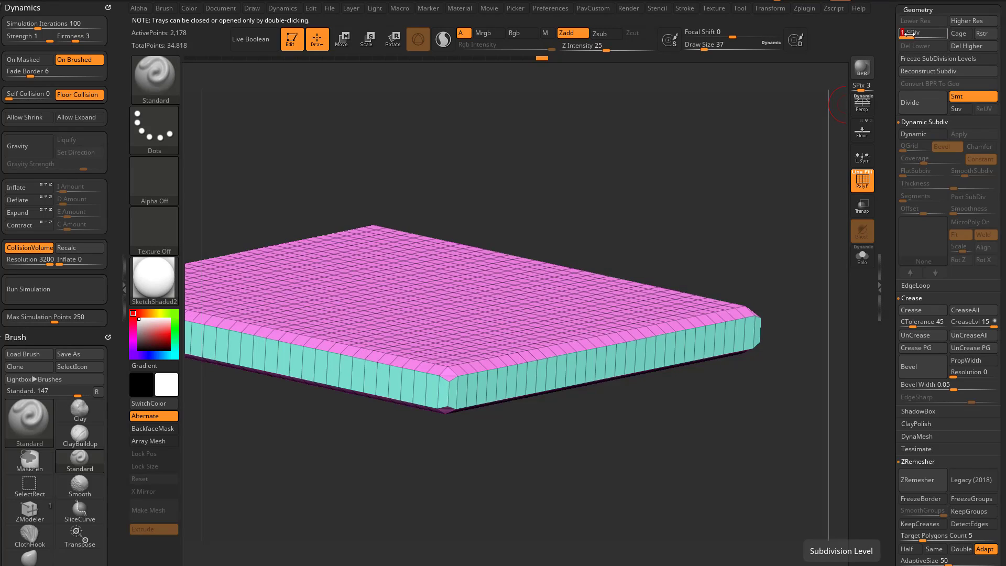
Raise the applied slab to subdivision level 3 and inspect its rounded edges
{"action": "left_click_drag", "start_coordinate": [909, 35], "coordinate": [937, 34]}
{"action": "left_click_drag", "start_coordinate": [775, 135], "coordinate": [728, 157]}
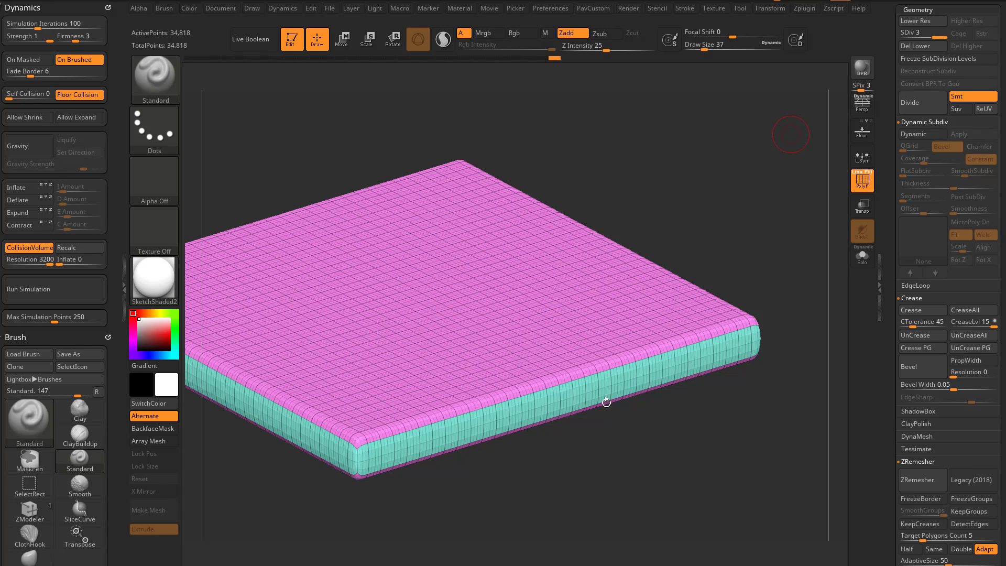
{"action": "key", "text": "s"}
{"action": "left_click_drag", "start_coordinate": [729, 246], "coordinate": [753, 242]}
Undo the applied subdivision on the slab and turn Dynamic Subdiv off to inspect the underlying plane
{"action": "key", "text": "ctrl+z"}
{"action": "key", "text": "ctrl+z"}
{"action": "key", "text": "ctrl+z"}
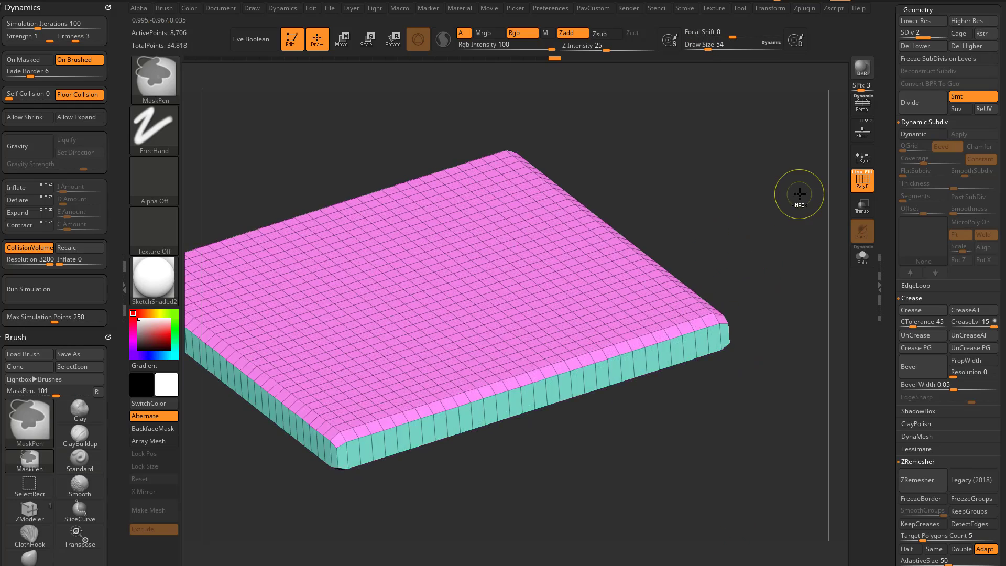
{"action": "key", "text": "ctrl+z"}
{"action": "key", "text": "ctrl+z"}
{"action": "key", "text": "ctrl+z"}
{"action": "key", "text": "ctrl+z"}
{"action": "key", "text": "ctrl+z"}
{"action": "key", "text": "ctrl+z"}
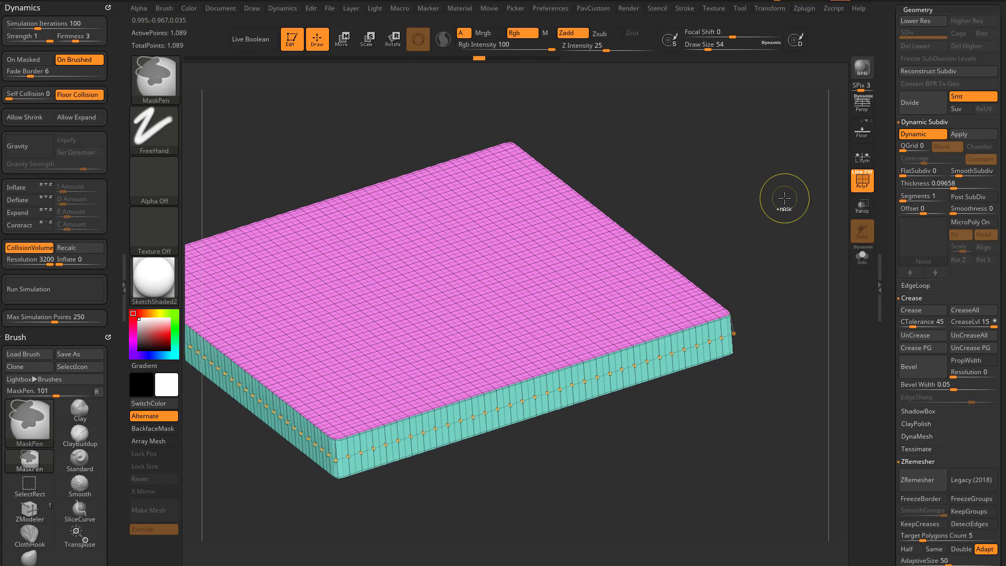
{"action": "key", "text": "shift+d"}
{"action": "left_click_drag", "start_coordinate": [782, 198], "coordinate": [810, 232]}
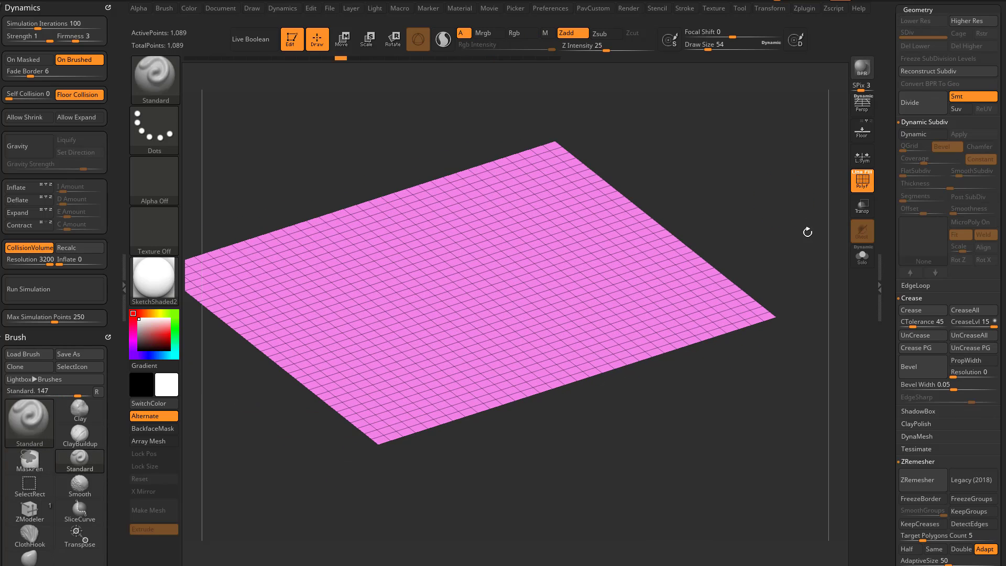
Reenable Dynamic Subdiv on the plane with Post SubDiv on, SmoothSubdiv at 0 and Thickness at about 0.028
{"action": "left_click", "coordinate": [916, 133]}
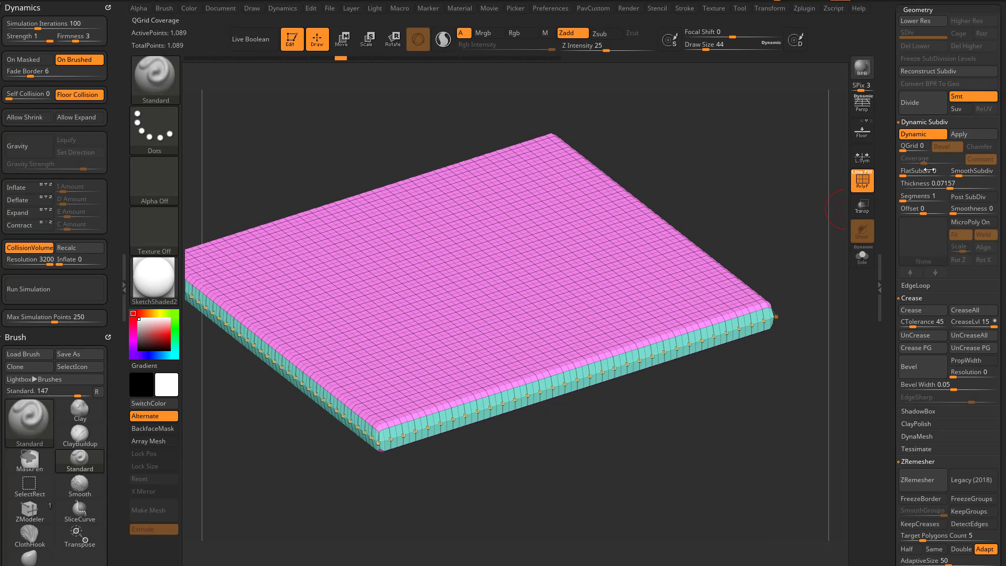
{"action": "left_click", "coordinate": [969, 198]}
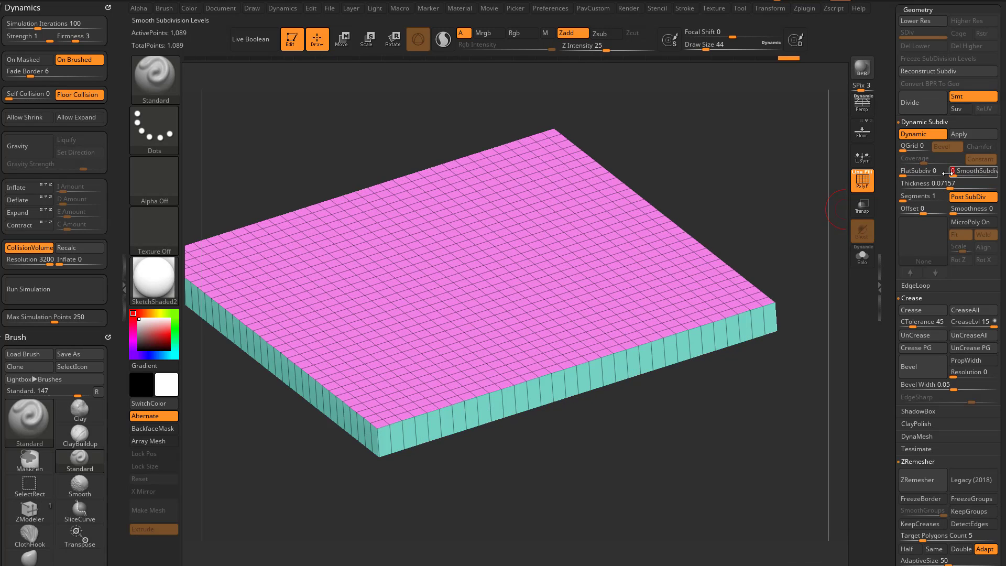
{"action": "left_click", "coordinate": [913, 185]}
{"action": "left_click", "coordinate": [936, 184]}
{"action": "left_click", "coordinate": [939, 185]}
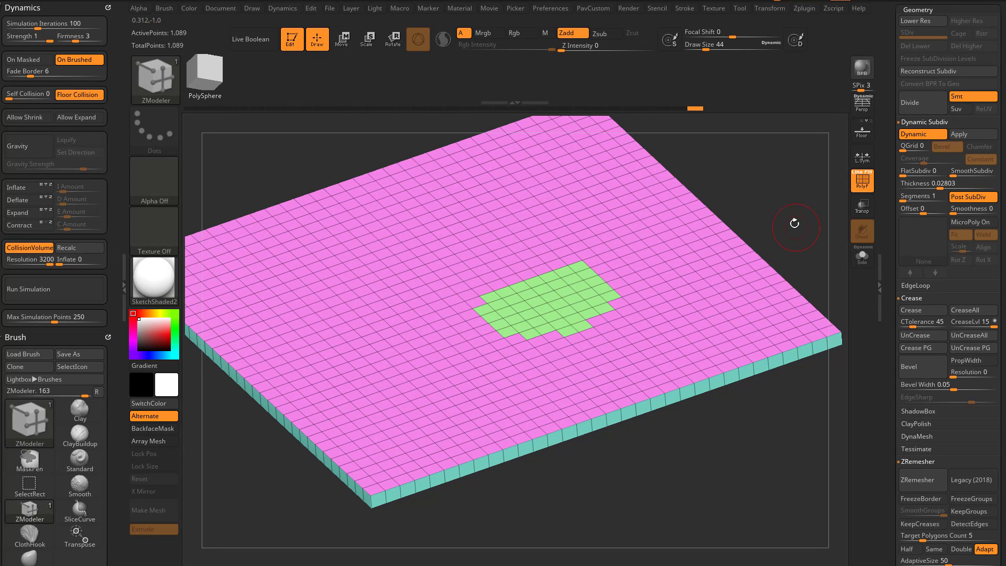
Apply the dynamic thickness, isolate the green polygroup patch and inspect it from the other side
{"action": "left_click_drag", "start_coordinate": [797, 220], "coordinate": [792, 241]}
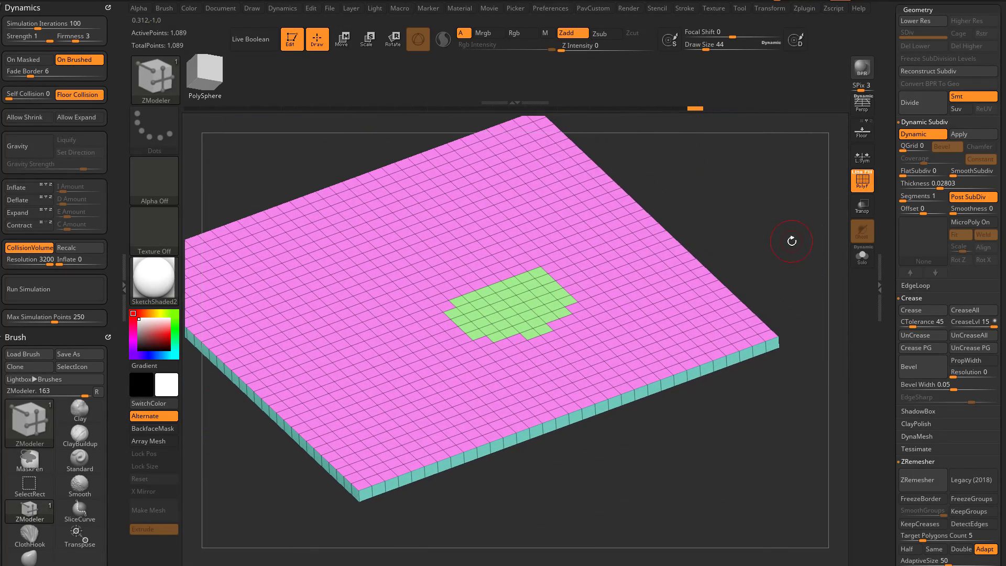
{"action": "left_click", "coordinate": [961, 135]}
{"action": "left_click", "coordinate": [527, 291], "text": "ctrl+shift"}
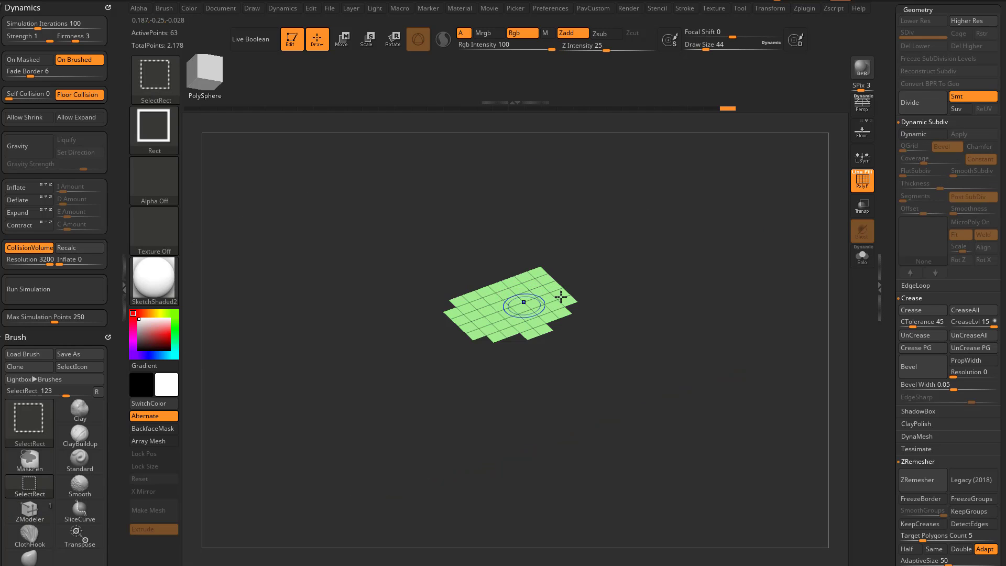
{"action": "key", "text": "b"}
{"action": "key", "text": "z"}
{"action": "key", "text": "m"}
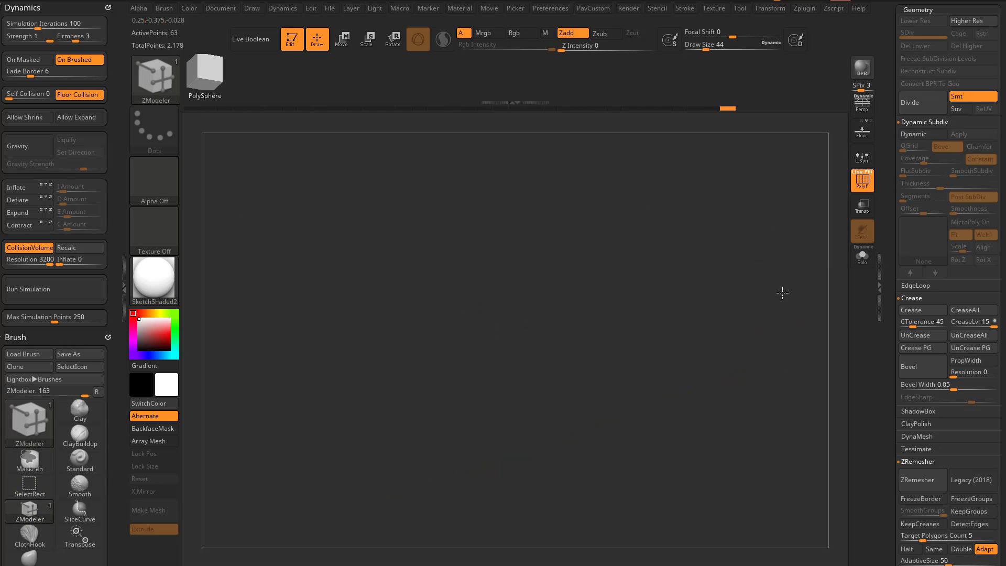
{"action": "left_click_drag", "start_coordinate": [783, 298], "coordinate": [773, 159]}
Show the whole slab, isolate the polygroup patch on its underside, and bring everything back into view
{"action": "left_click", "coordinate": [771, 240], "text": "ctrl+shift"}
{"action": "left_click", "coordinate": [516, 270], "text": "ctrl+shift"}
{"action": "left_click", "coordinate": [779, 323], "text": "ctrl+shift"}
{"action": "left_click_drag", "start_coordinate": [779, 324], "coordinate": [719, 308]}
Undo the visibility changes and the applied thickness to return to the dynamic plane
{"action": "key", "text": "ctrl+z"}
{"action": "key", "text": "ctrl+z"}
{"action": "key", "text": "ctrl+z"}
{"action": "key", "text": "ctrl+z"}
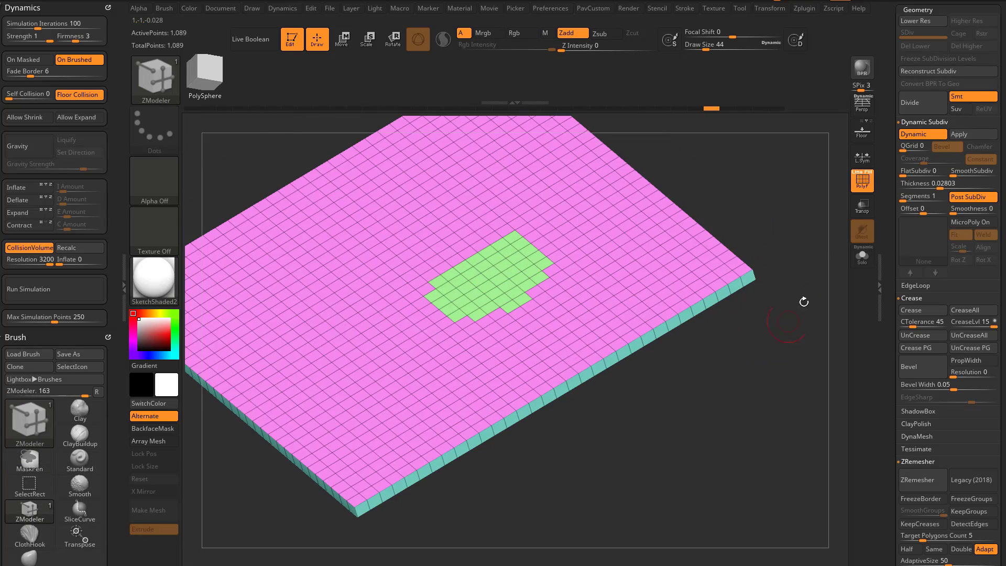
Isolate the green polygroup on the dynamic plane, crease its border edges, and show the full plane again
{"action": "mouse_move", "coordinate": [784, 223]}
{"action": "left_mouse_down"}
{"action": "mouse_move", "coordinate": [790, 196]}
{"action": "mouse_move", "coordinate": [788, 228]}
{"action": "mouse_move", "coordinate": [811, 247]}
{"action": "left_mouse_up"}
{"action": "key", "text": "ctrl+shift"}
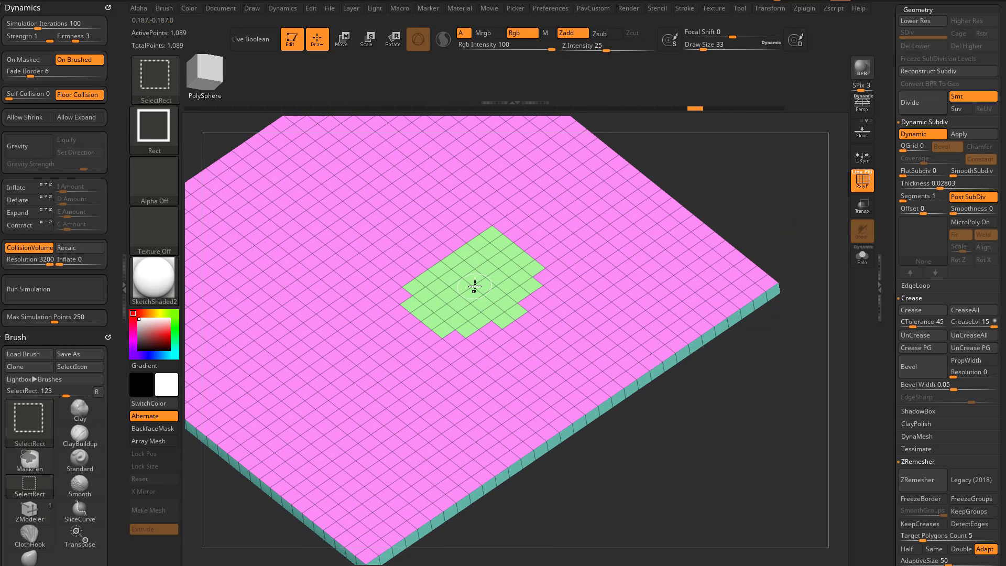
{"action": "left_click", "coordinate": [476, 284], "text": "ctrl+shift"}
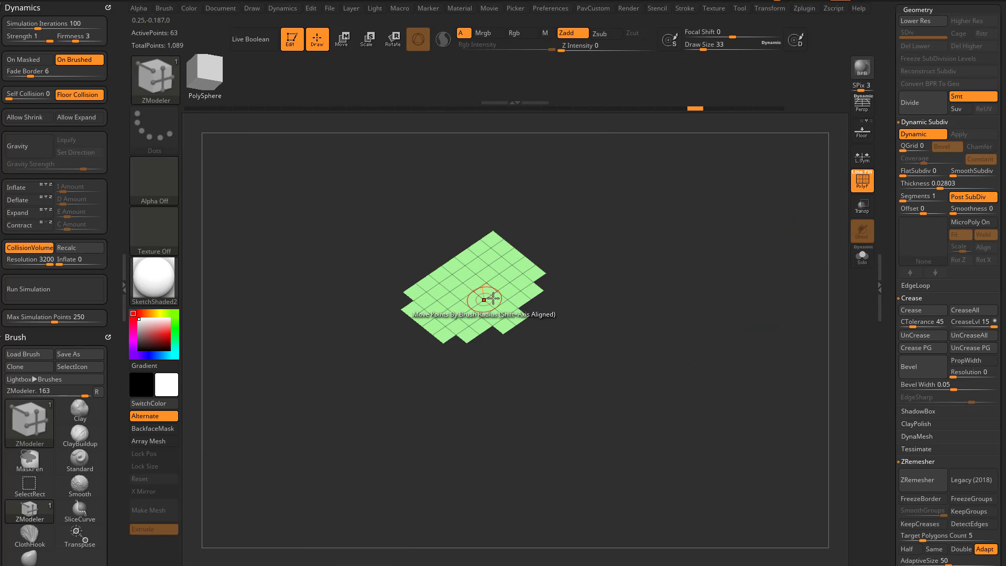
{"action": "left_click", "coordinate": [922, 310]}
{"action": "left_click", "coordinate": [829, 329], "text": "ctrl+shift"}
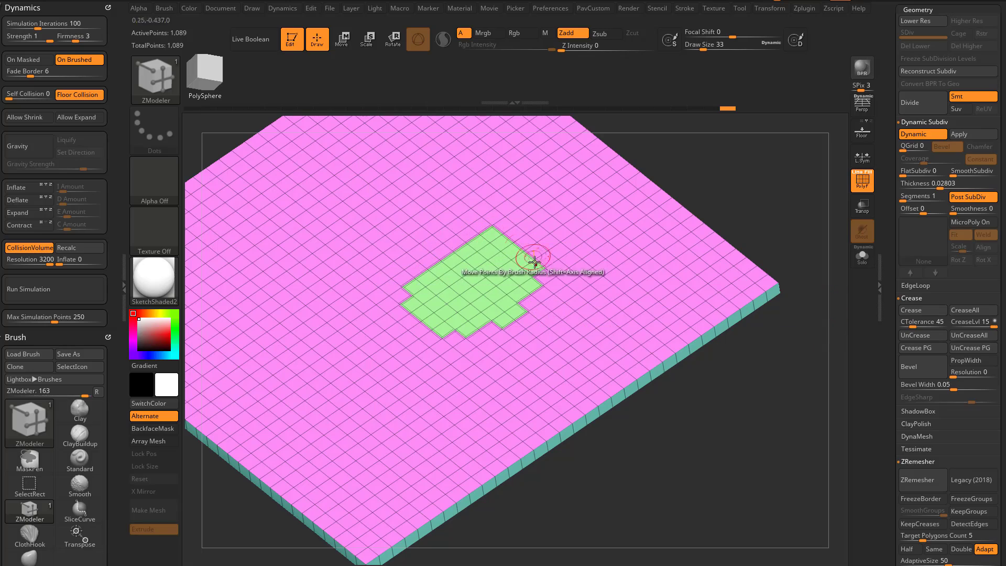
Toggle Dynamic Subdiv off and on to compare both sides, apply the thickness, and inspect the creased patch on the underside
{"action": "left_click_drag", "start_coordinate": [759, 404], "coordinate": [739, 310]}
{"action": "left_click_drag", "start_coordinate": [762, 396], "coordinate": [839, 230]}
{"action": "left_click", "coordinate": [918, 137]}
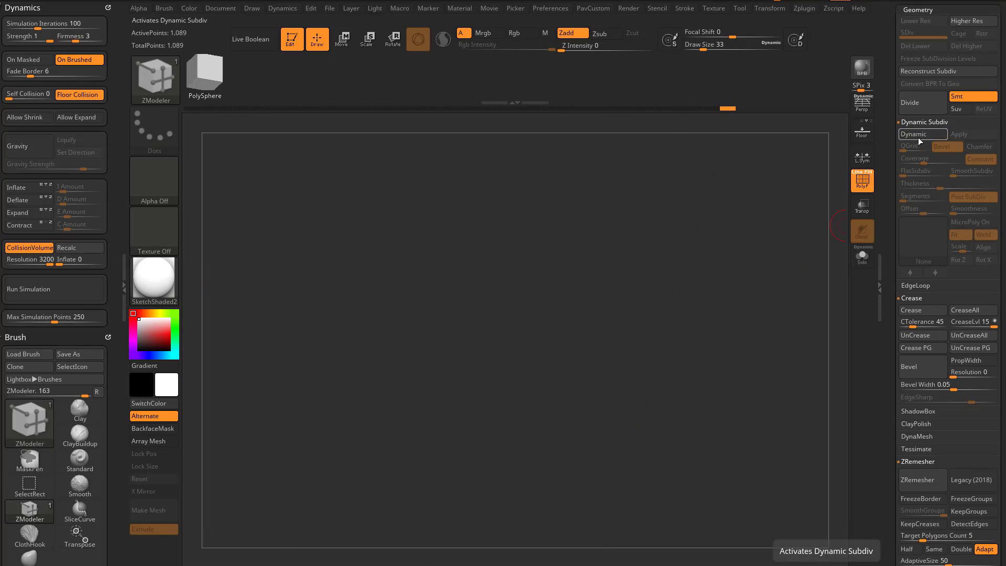
{"action": "left_click", "coordinate": [919, 137]}
{"action": "left_click_drag", "start_coordinate": [767, 204], "coordinate": [796, 190]}
{"action": "left_click", "coordinate": [953, 134]}
{"action": "left_click_drag", "start_coordinate": [797, 239], "coordinate": [471, 287]}
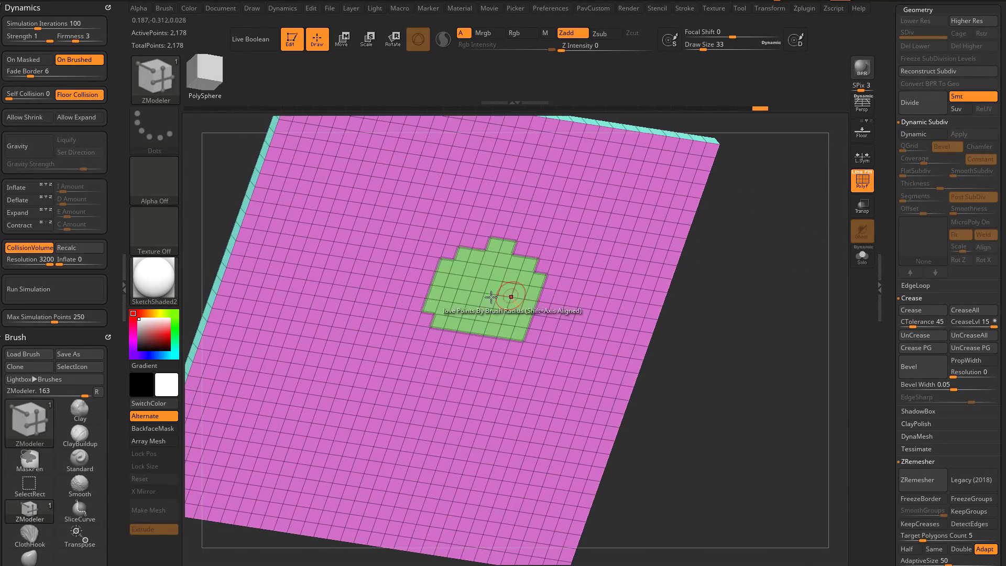